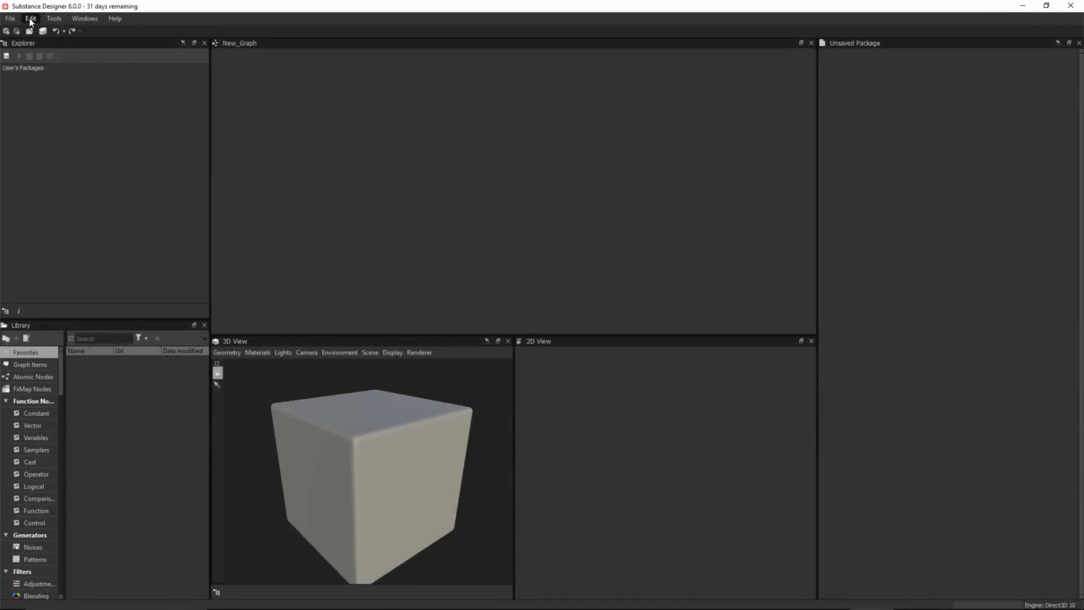
Step: In the general project preferences, set Normal Filter Alpha Channel Content to Force Alpha to 1 and accept the dialog
{"action": "left_click", "coordinate": [29, 18]}
{"action": "left_click", "coordinate": [52, 61]}
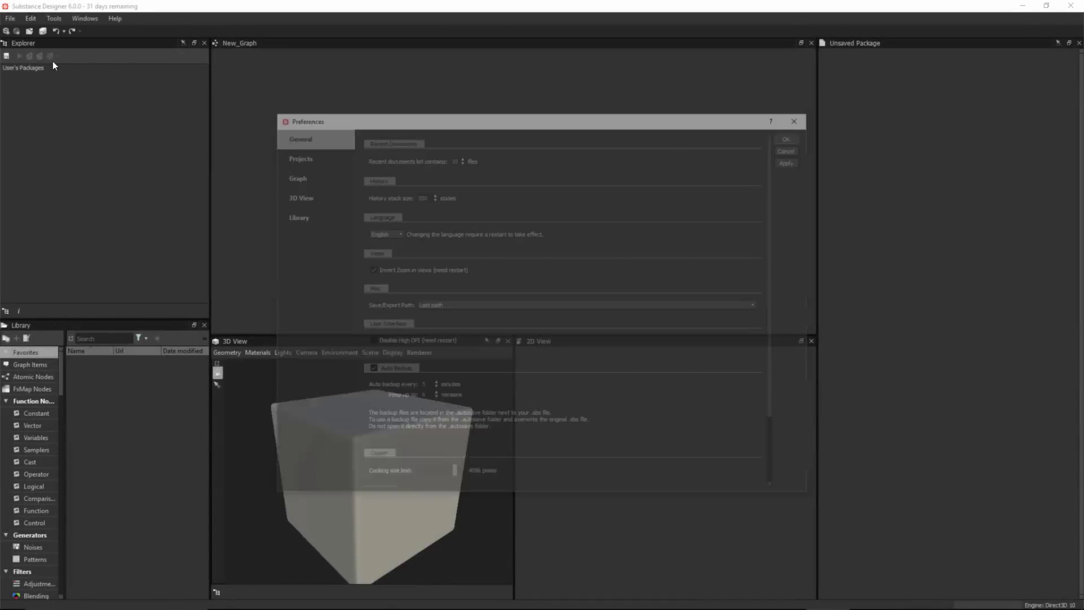
{"action": "left_click", "coordinate": [296, 156]}
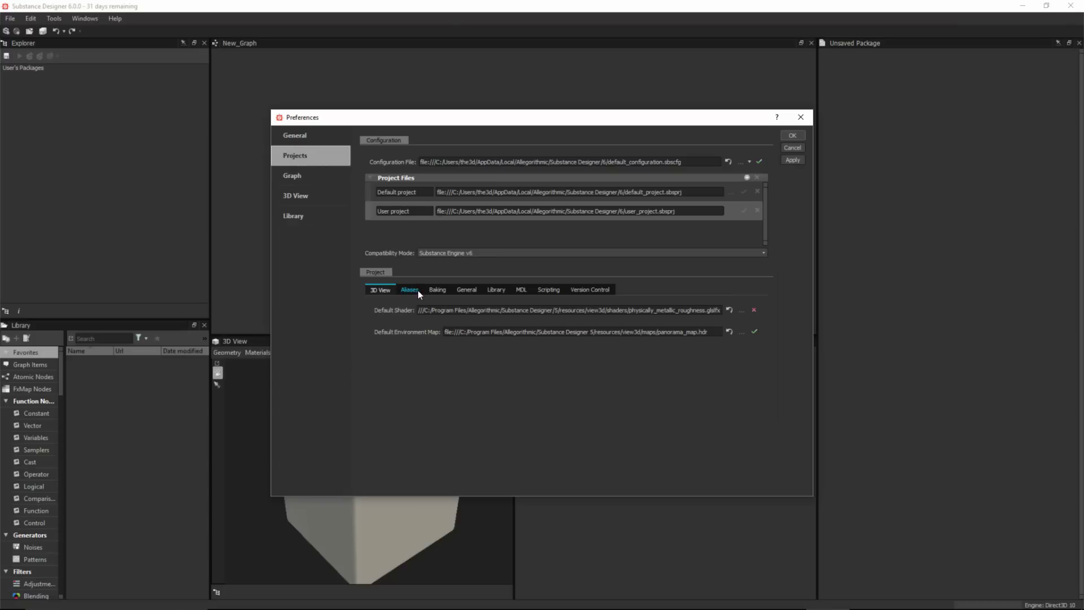
{"action": "left_click", "coordinate": [469, 289]}
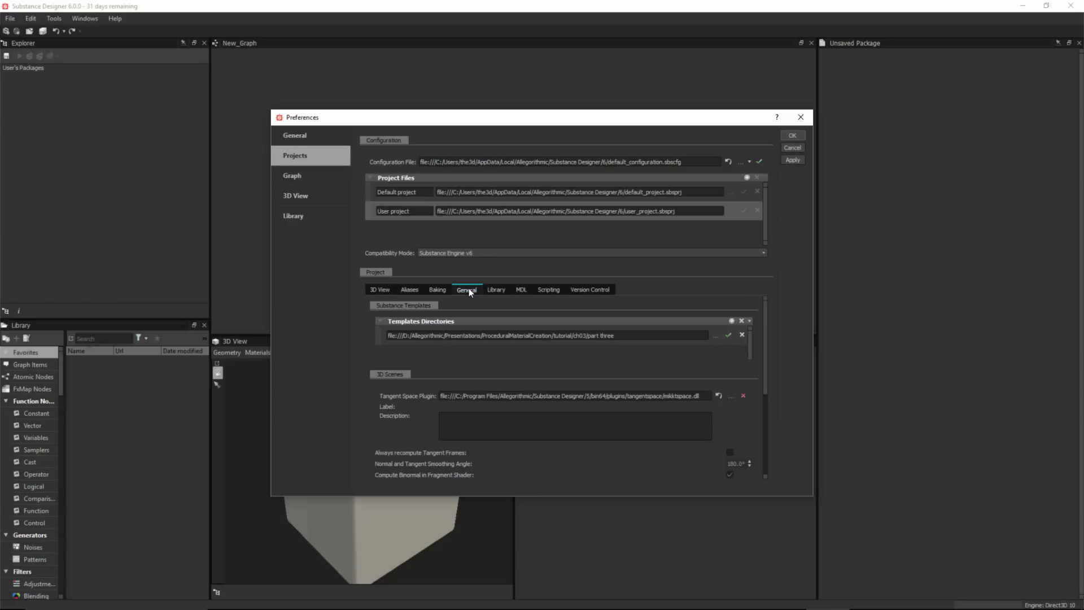
{"action": "left_click_drag", "start_coordinate": [765, 347], "coordinate": [773, 408]}
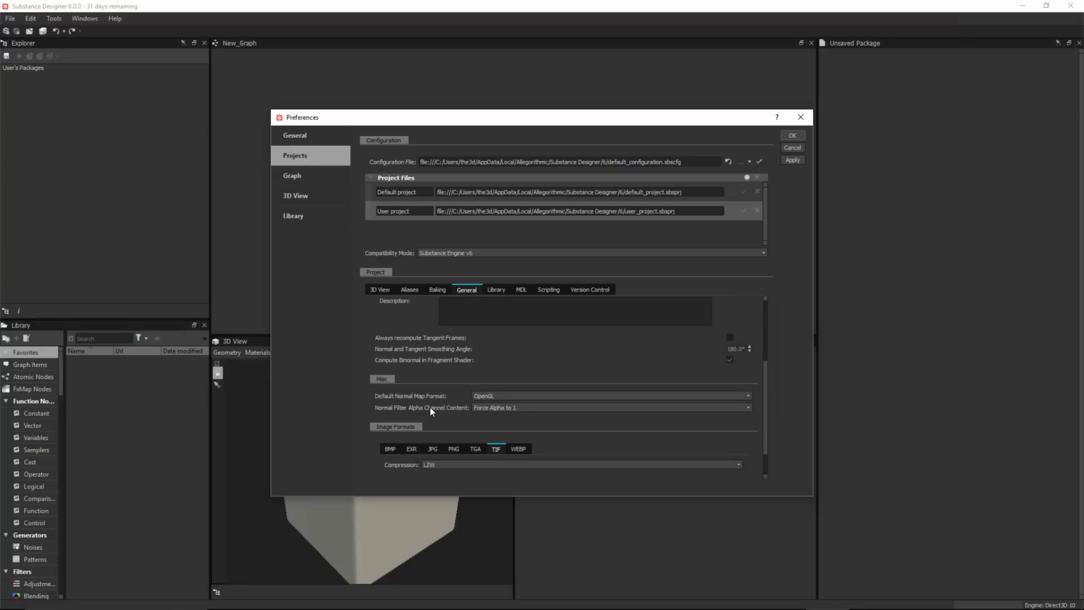
{"action": "left_click", "coordinate": [539, 408]}
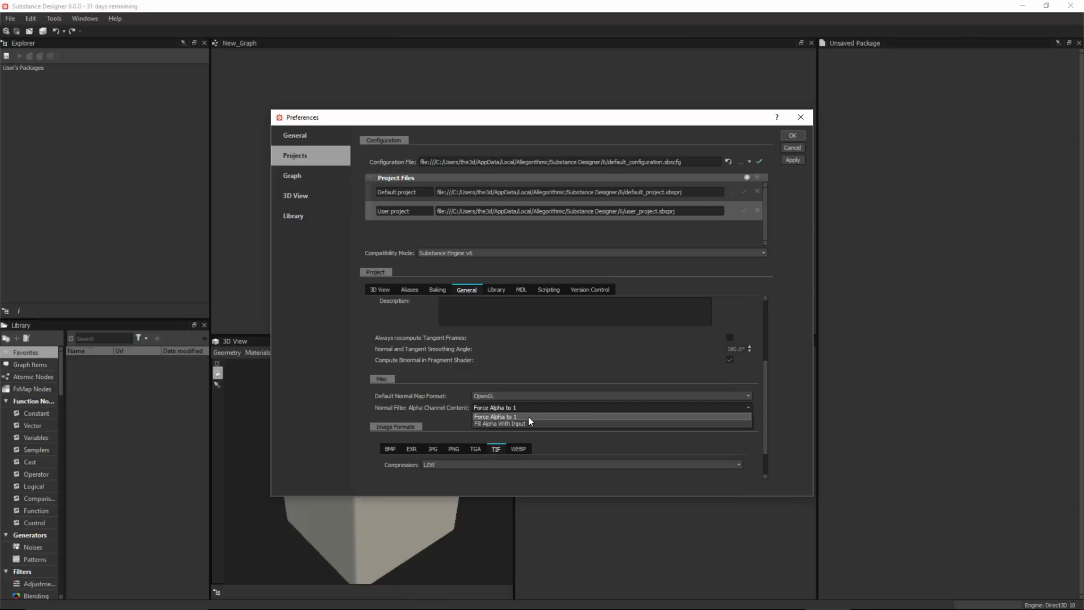
{"action": "left_click", "coordinate": [529, 417]}
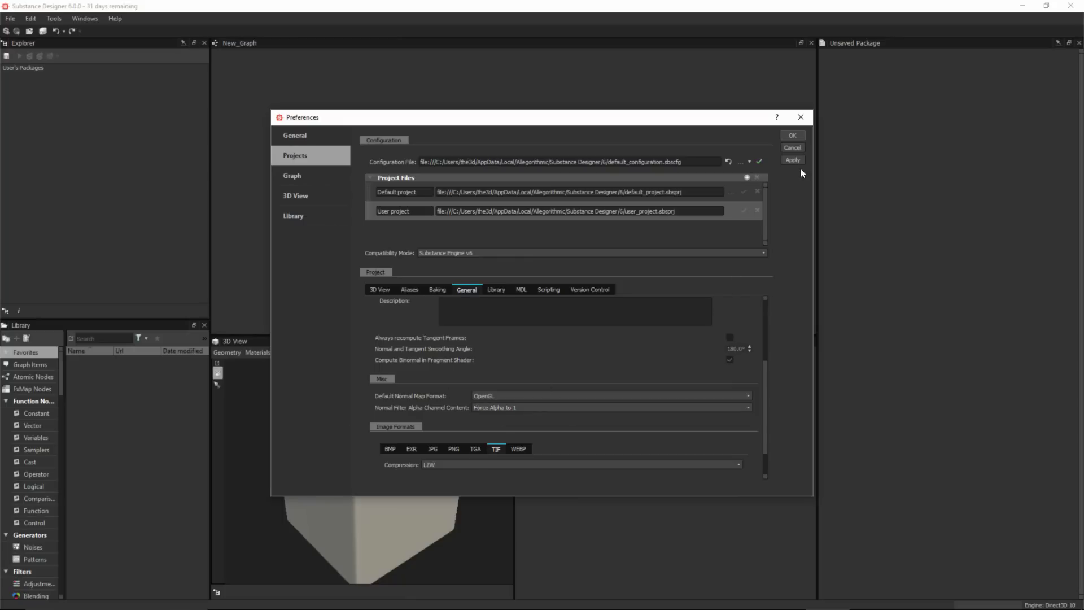
{"action": "left_click", "coordinate": [793, 136]}
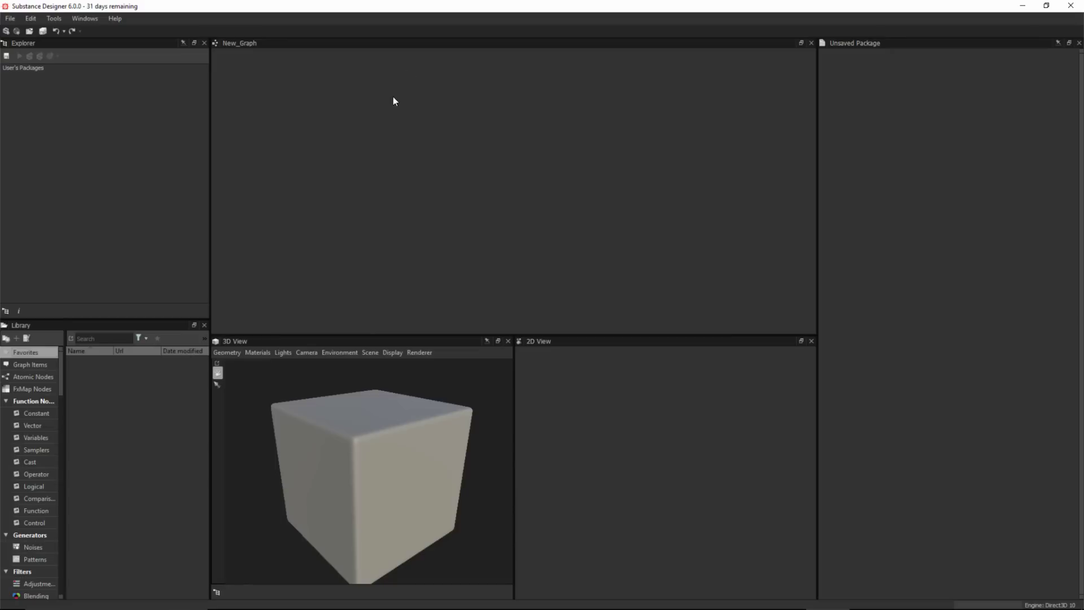
Step: Create a new Substance graph from the Empty template, keeping the default graph name and properties
{"action": "left_click", "coordinate": [10, 20]}
{"action": "left_click", "coordinate": [28, 33]}
{"action": "left_click", "coordinate": [404, 220]}
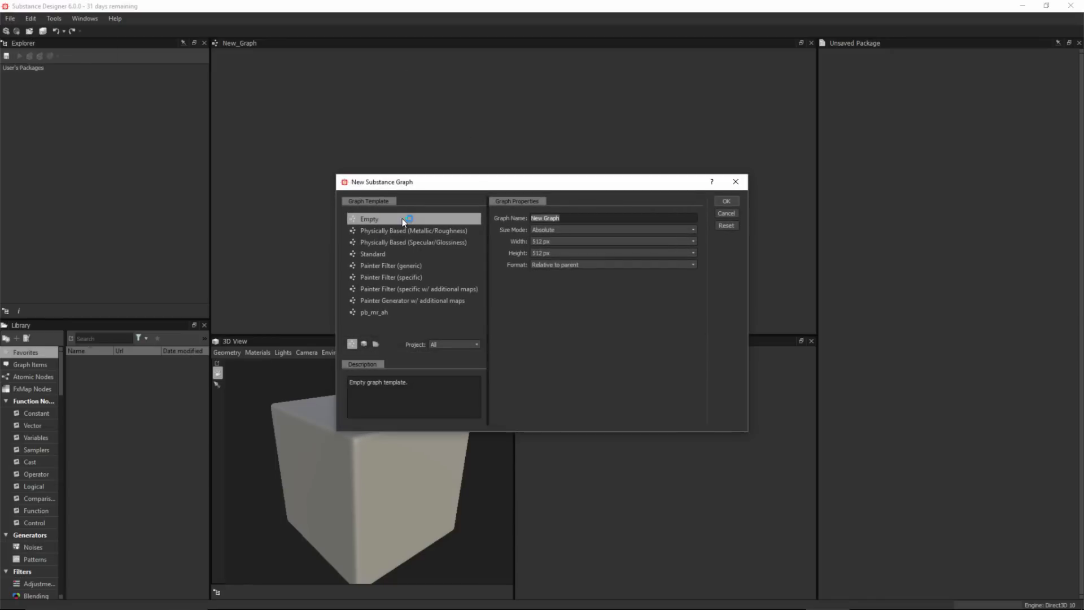
{"action": "left_click", "coordinate": [727, 202]}
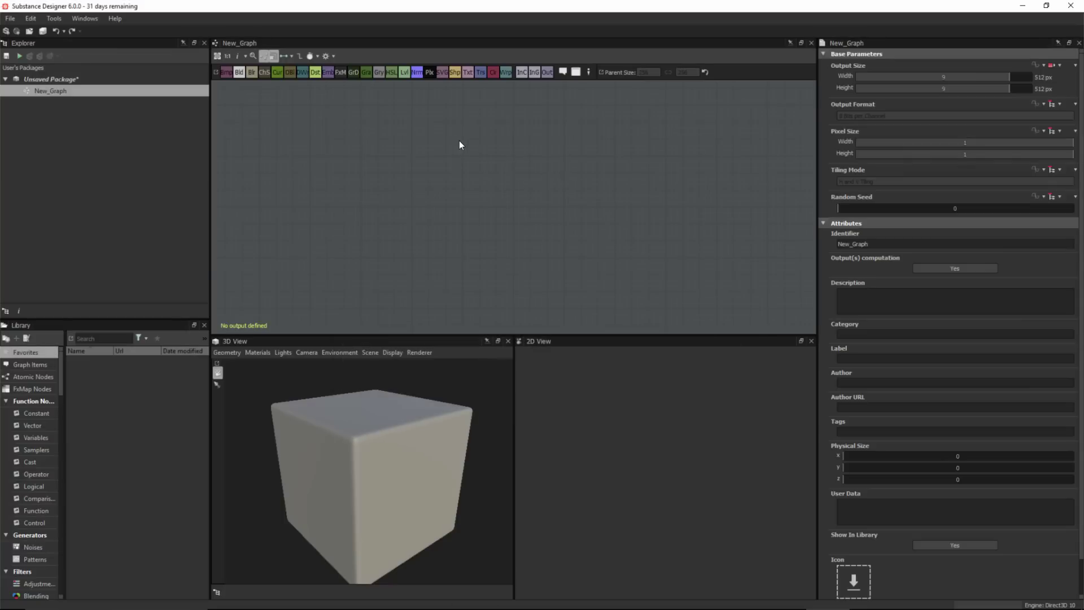
Step: Add a Normal node near the middle of the empty graph
{"action": "key", "text": "space"}
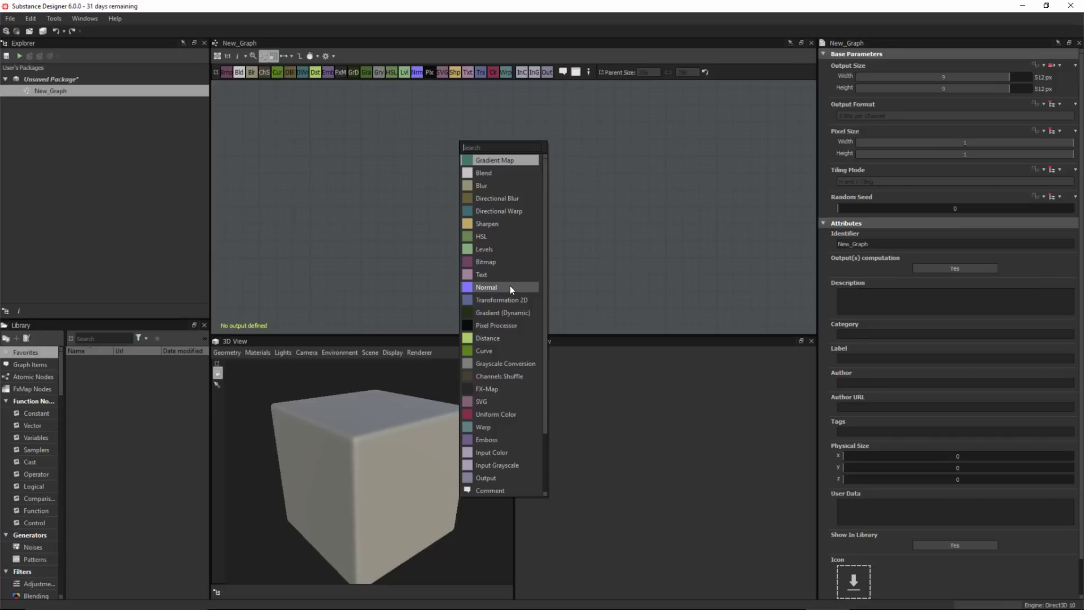
{"action": "key", "text": "Escape"}
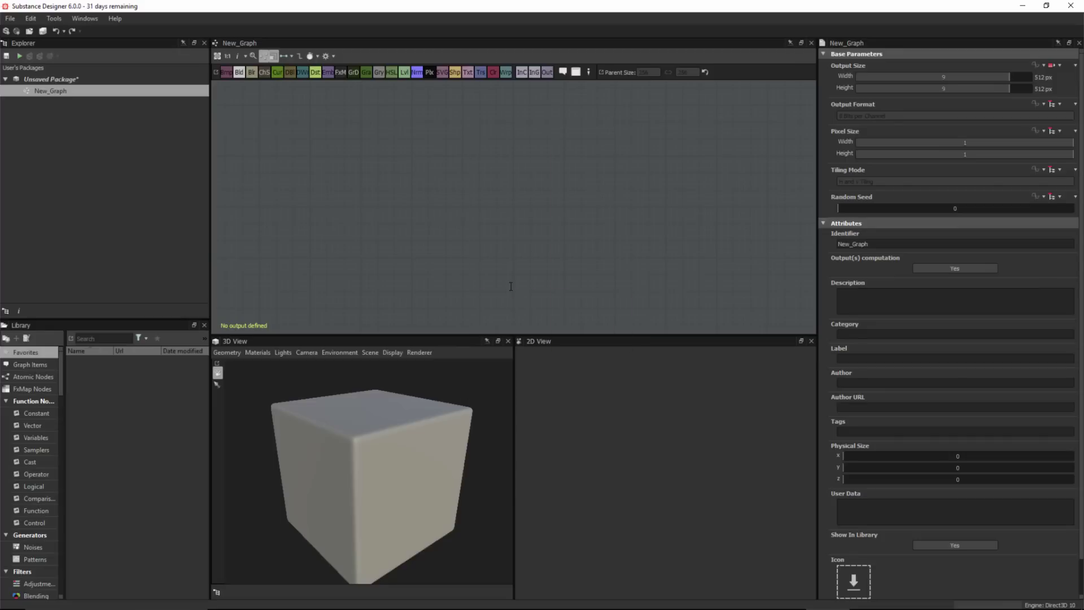
{"action": "left_click_drag", "start_coordinate": [440, 149], "coordinate": [489, 218]}
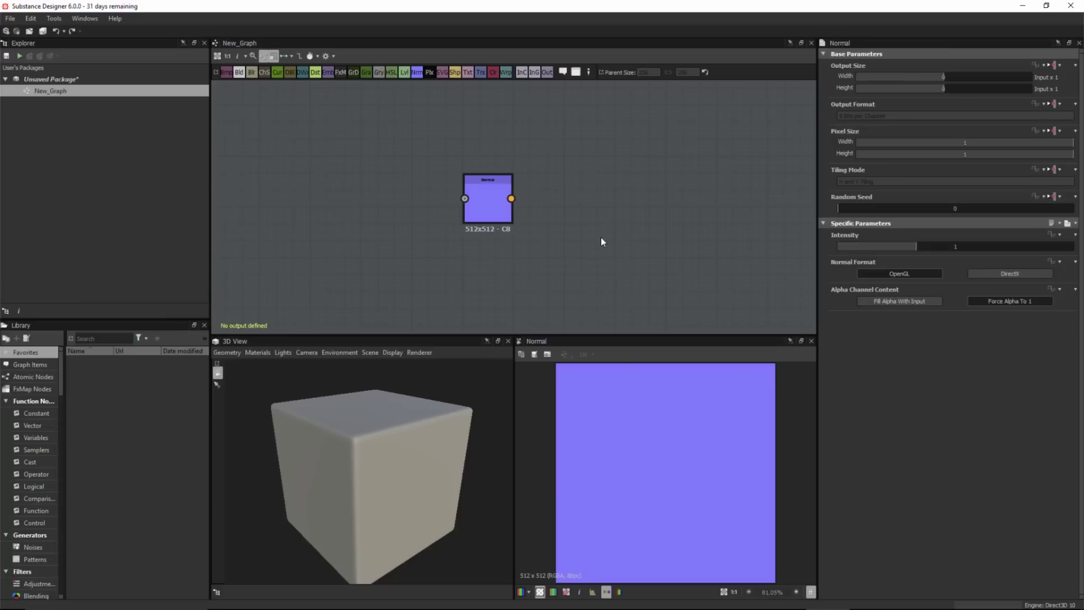
Step: Add a Mesh 1 pattern node beside the Normal node's input and set its Tiling to 5
{"action": "key", "text": "space"}
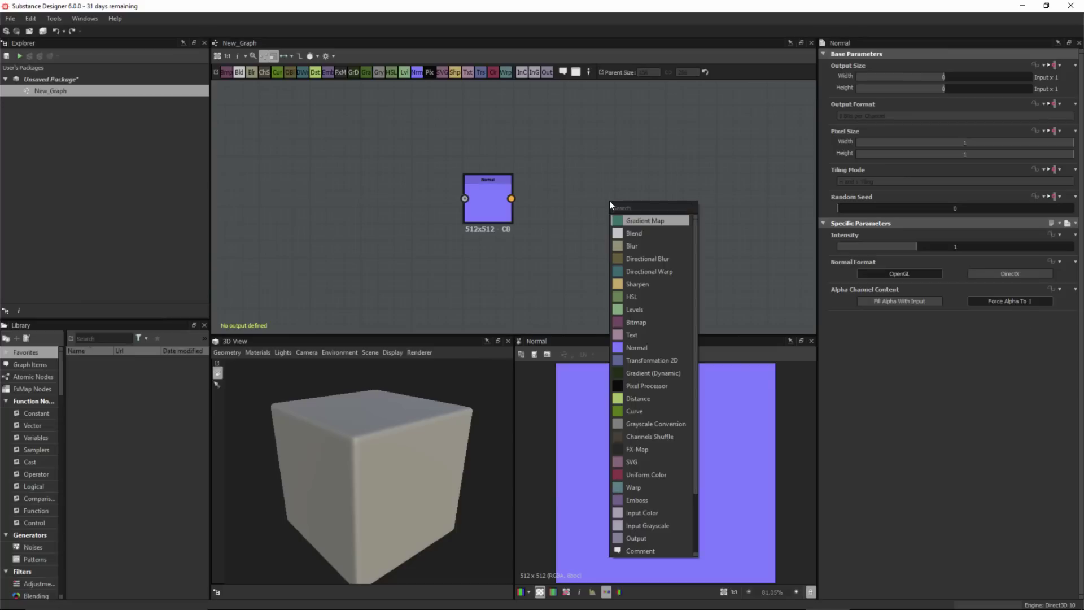
{"action": "type", "text": "mesh"}
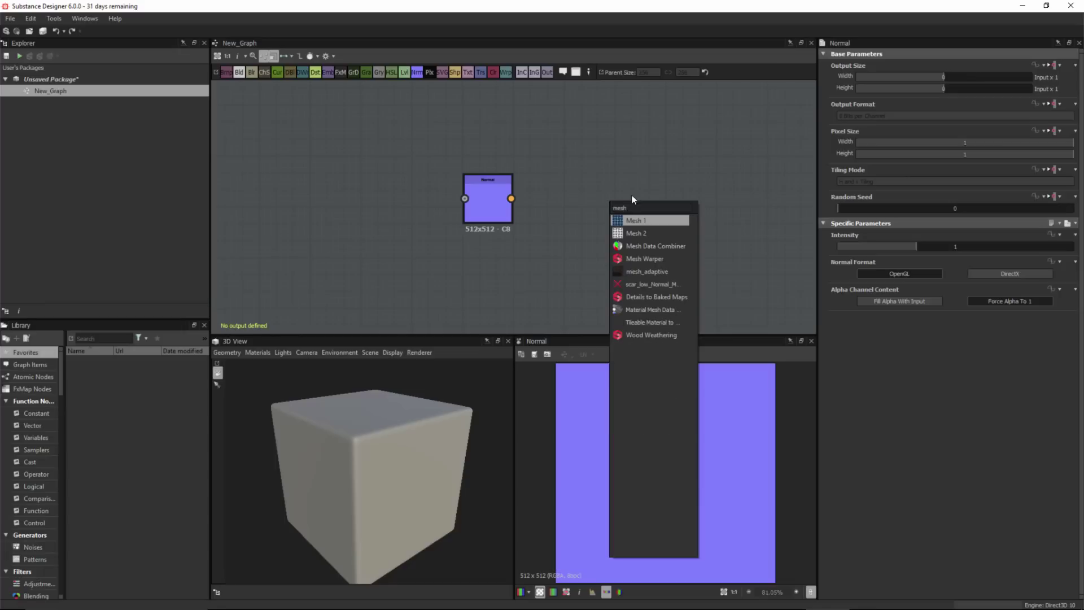
{"action": "left_click", "coordinate": [628, 218]}
{"action": "left_click_drag", "start_coordinate": [612, 199], "coordinate": [414, 199]}
{"action": "left_click_drag", "start_coordinate": [863, 278], "coordinate": [906, 282]}
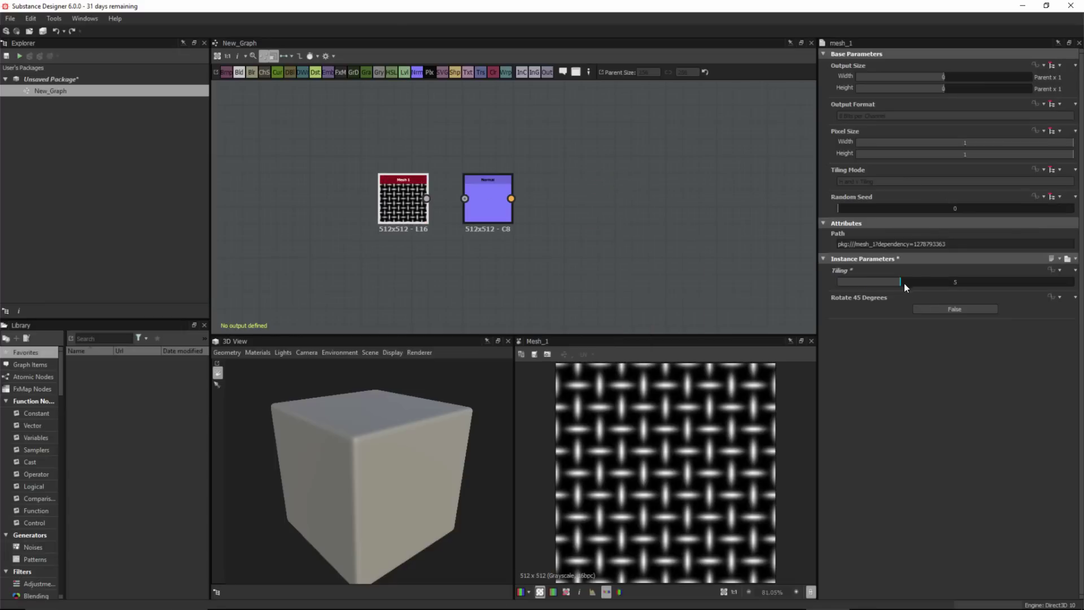
Step: Connect the Mesh 1 output to the Normal node's input and set the Normal node's Intensity to 3
{"action": "left_click_drag", "start_coordinate": [418, 203], "coordinate": [474, 192]}
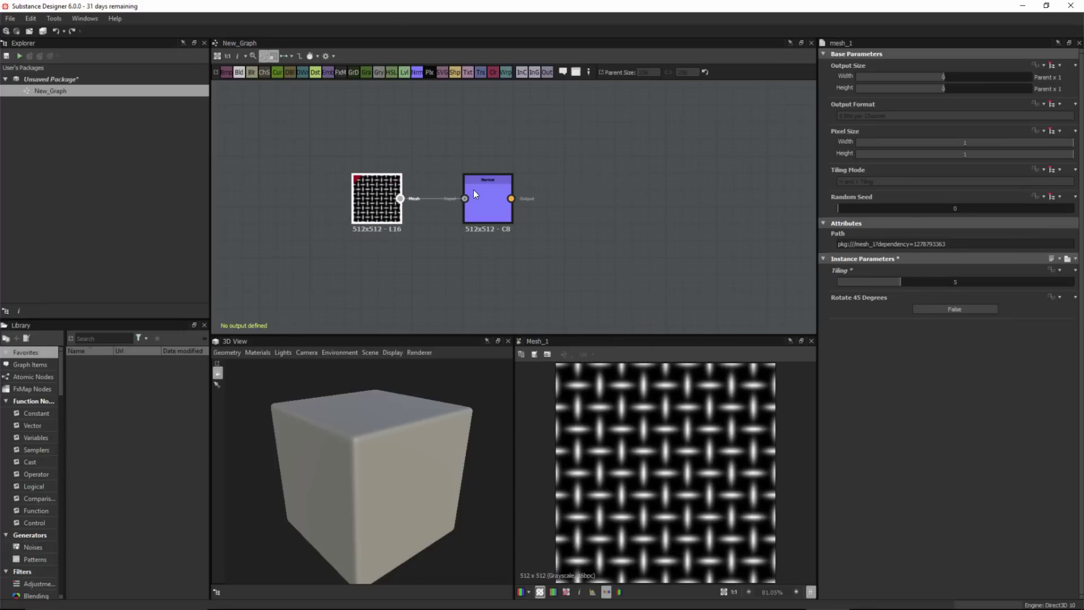
{"action": "left_click", "coordinate": [483, 213]}
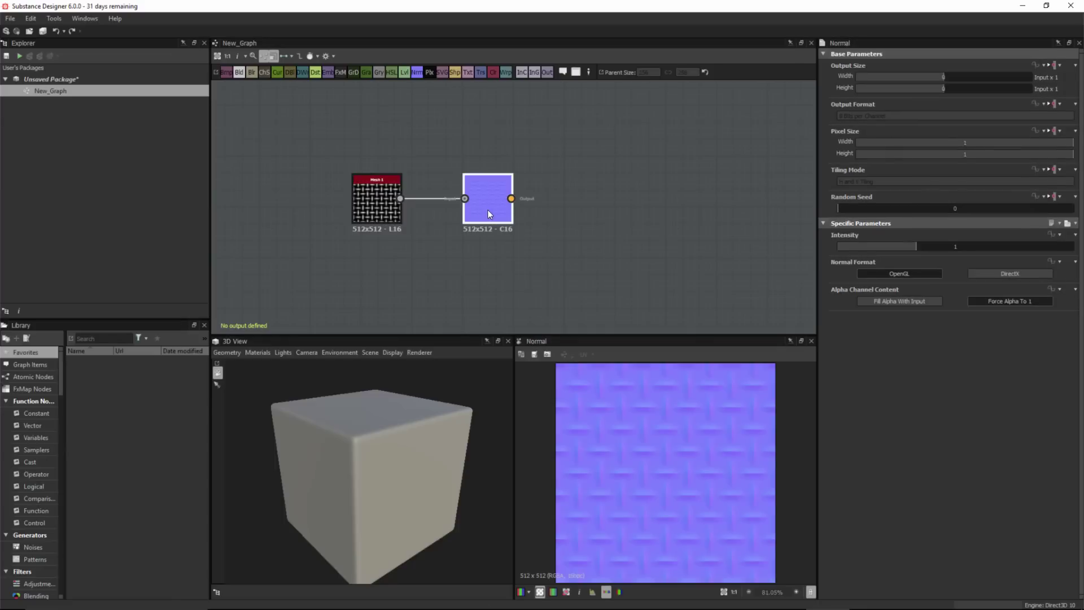
{"action": "left_click_drag", "start_coordinate": [954, 247], "coordinate": [1076, 248]}
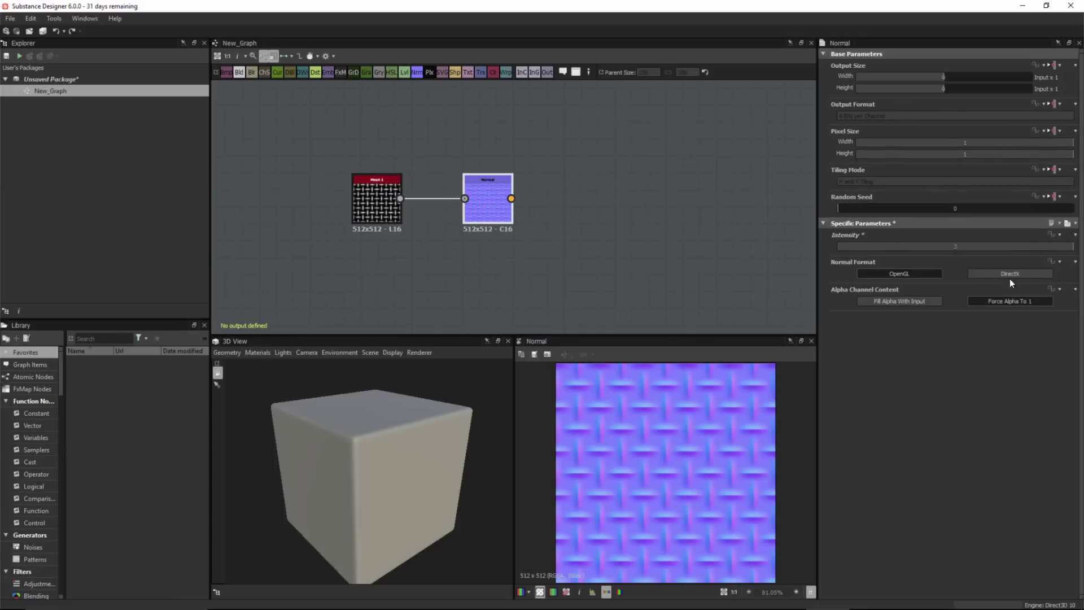
Step: Enlarge the 3D and 2D views and apply the Normal node to the cube's Normal channel
{"action": "left_click_drag", "start_coordinate": [641, 333], "coordinate": [697, 286]}
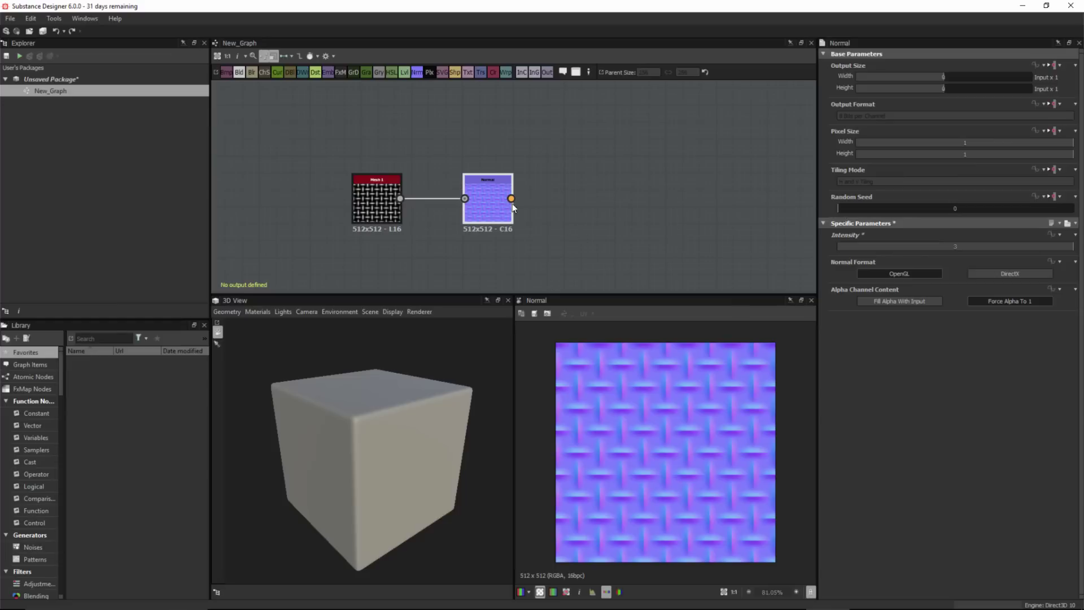
{"action": "left_click_drag", "start_coordinate": [493, 198], "coordinate": [405, 402]}
{"action": "left_click_drag", "start_coordinate": [405, 405], "coordinate": [405, 405]}
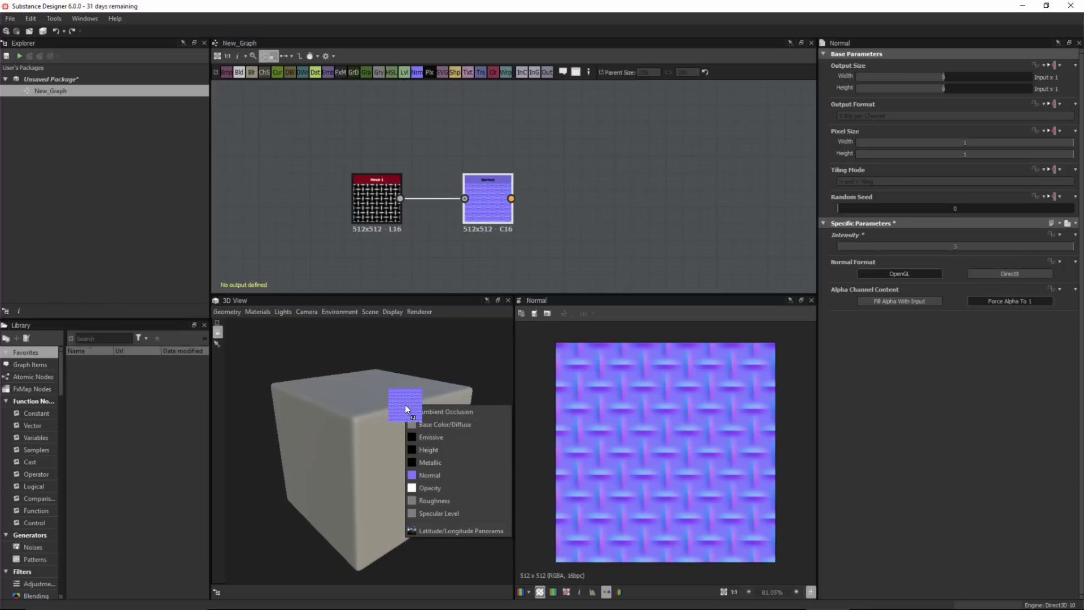
{"action": "left_click", "coordinate": [446, 477]}
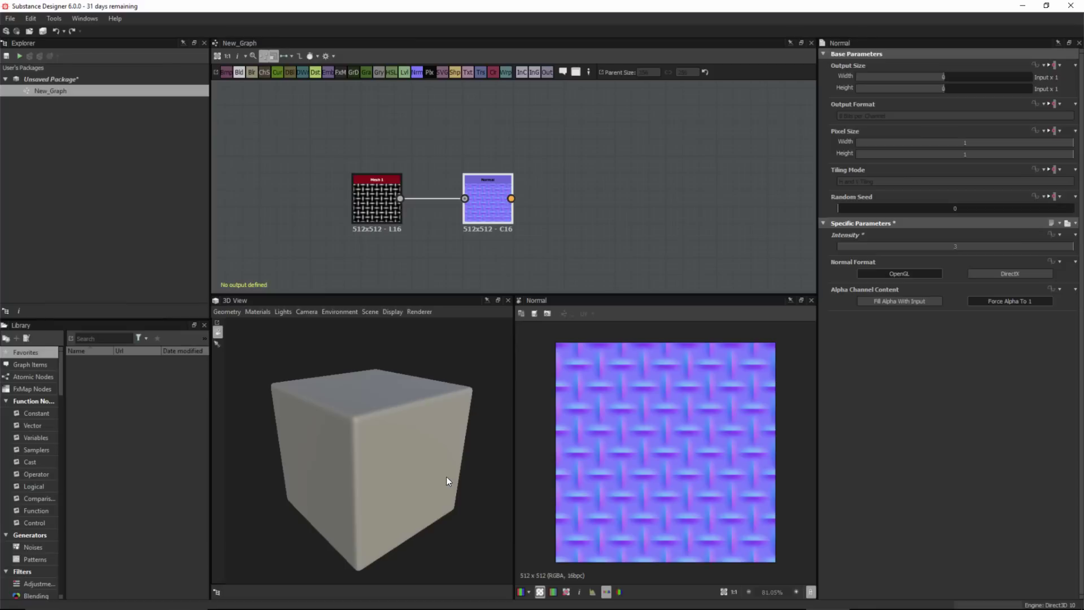
{"action": "mouse_move", "coordinate": [431, 488]}
{"action": "left_mouse_down"}
{"action": "mouse_move", "coordinate": [404, 455]}
{"action": "mouse_move", "coordinate": [401, 471]}
{"action": "mouse_move", "coordinate": [423, 498]}
{"action": "left_mouse_up"}
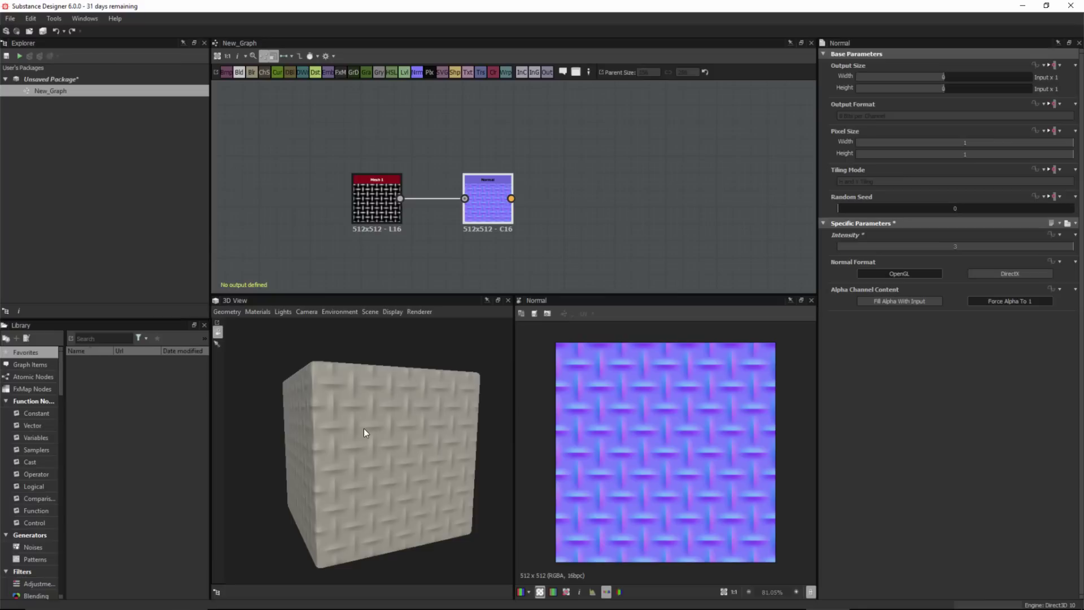
Step: Open the cube's Default material for editing
{"action": "left_click", "coordinate": [259, 312]}
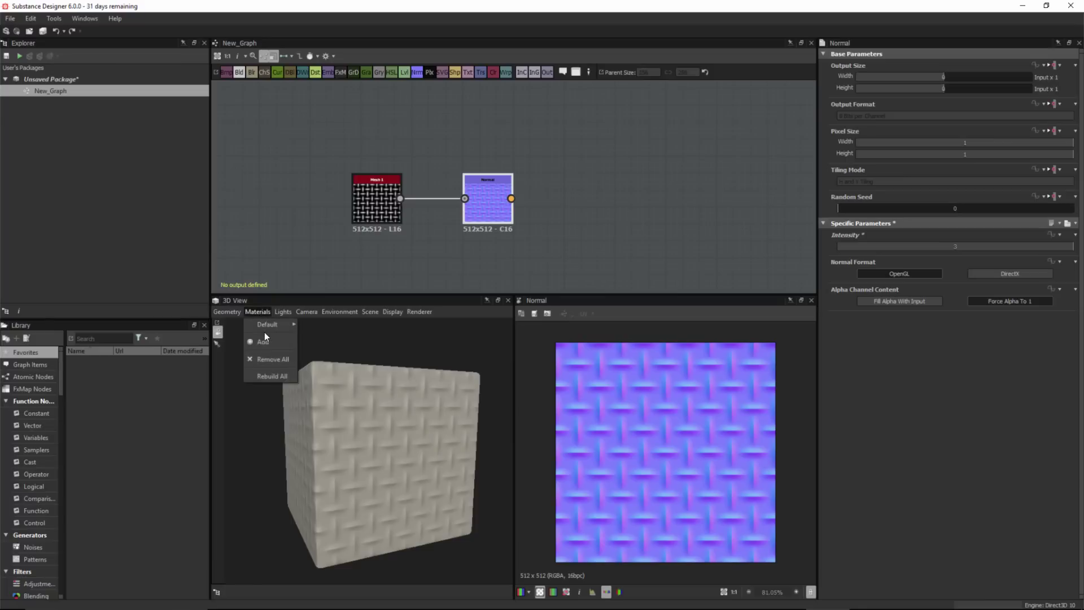
{"action": "mouse_move", "coordinate": [265, 326]}
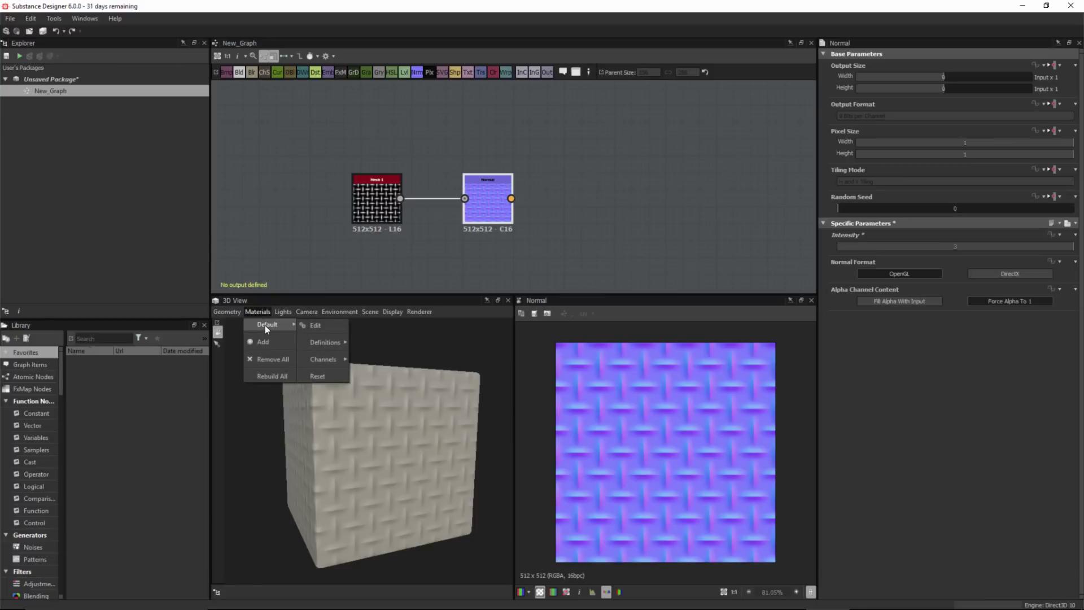
{"action": "left_click", "coordinate": [320, 326]}
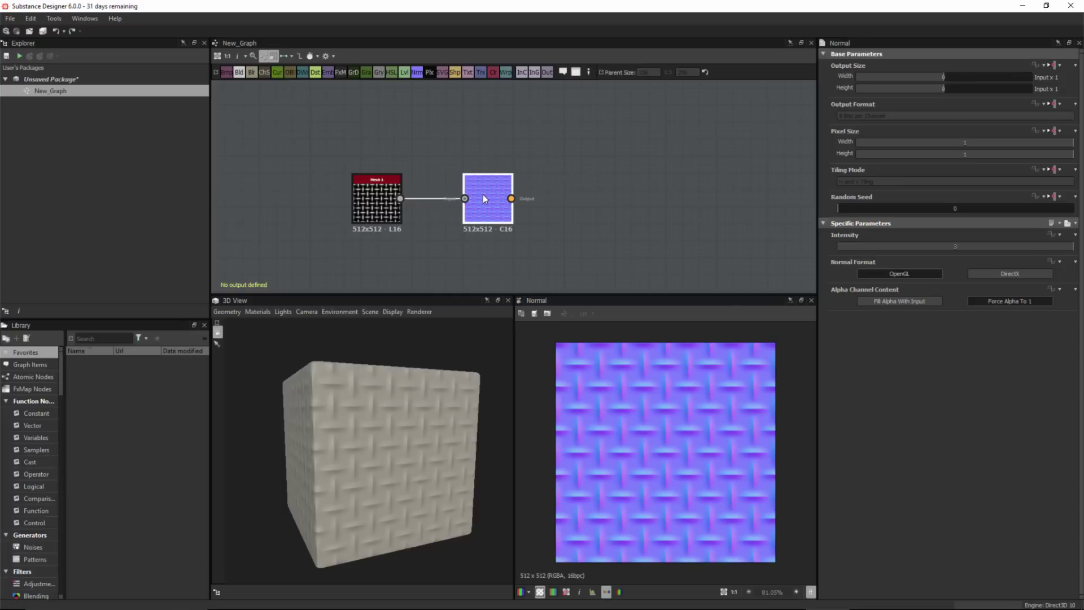
Step: Add a Normal (Sobel) filter node above the existing nodes and set its Normal Format to OpenGL
{"action": "key", "text": "space"}
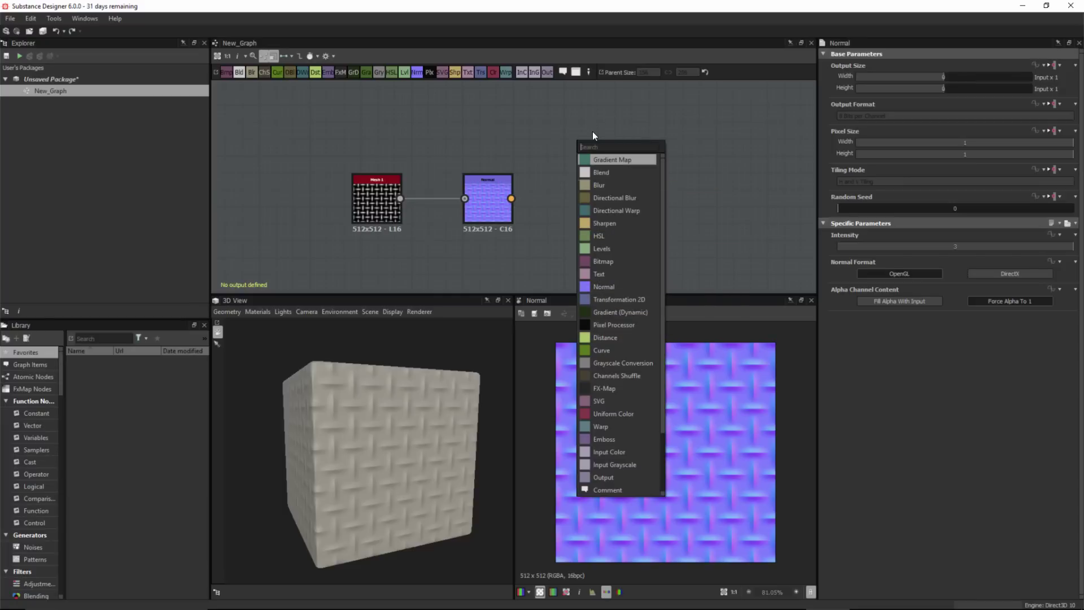
{"action": "type", "text": "norm"}
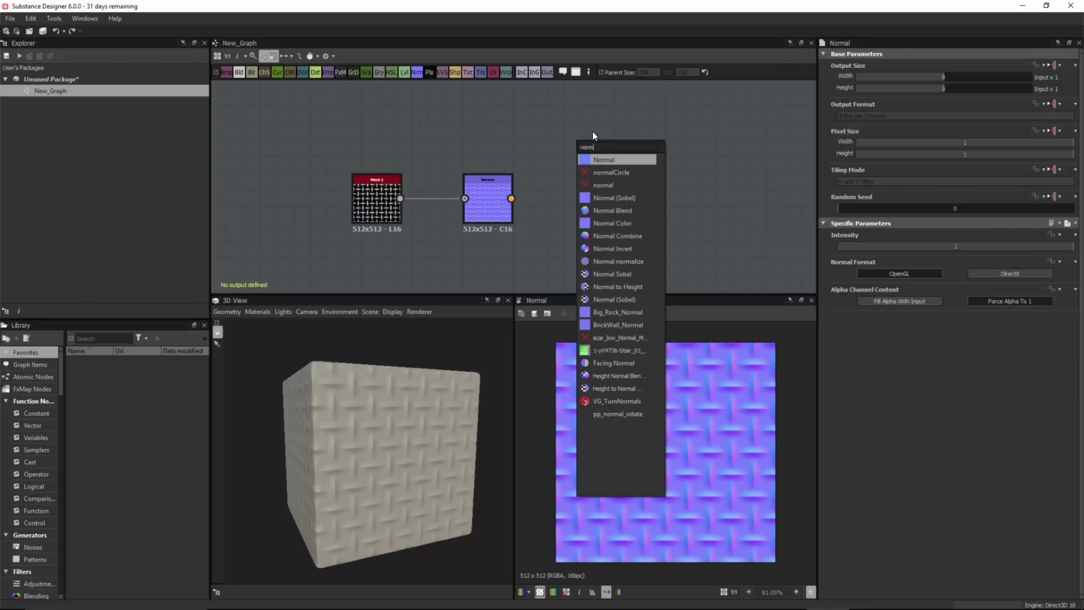
{"action": "left_click", "coordinate": [638, 300]}
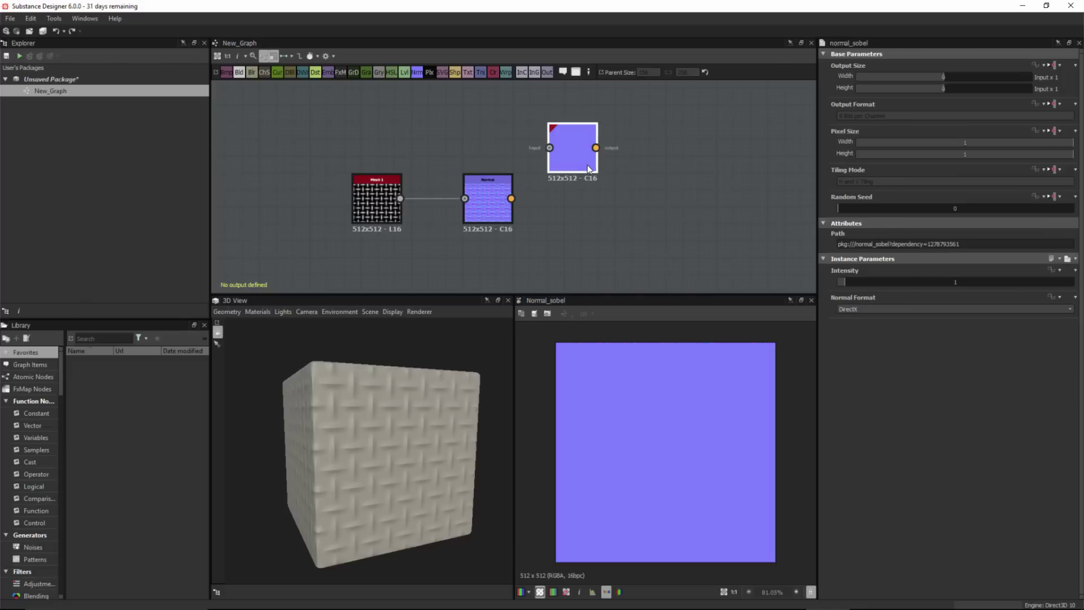
{"action": "left_click", "coordinate": [876, 311]}
{"action": "left_click", "coordinate": [849, 324]}
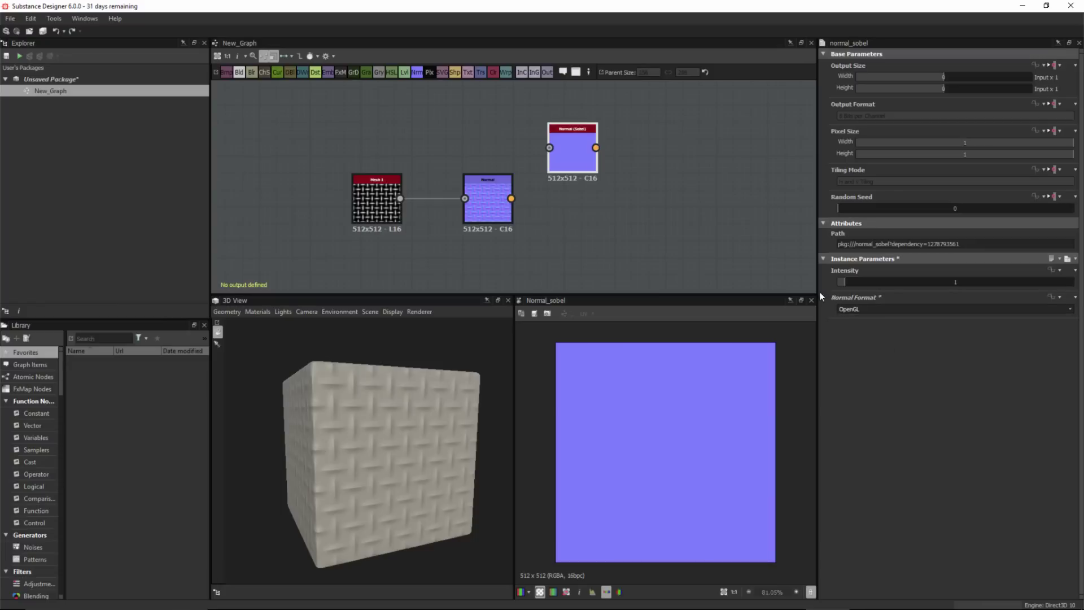
{"action": "left_click", "coordinate": [639, 162]}
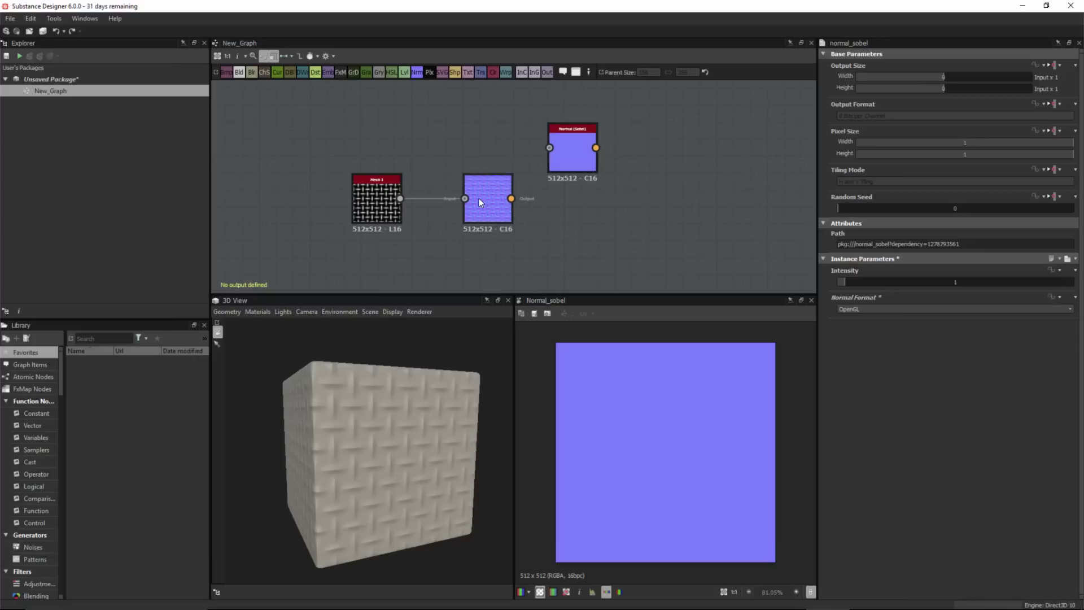
{"action": "key", "text": "space"}
Step: Examine the TIF and TGA compression settings under Image Formats in the general project preferences
{"action": "left_click", "coordinate": [30, 18]}
{"action": "left_click", "coordinate": [39, 60]}
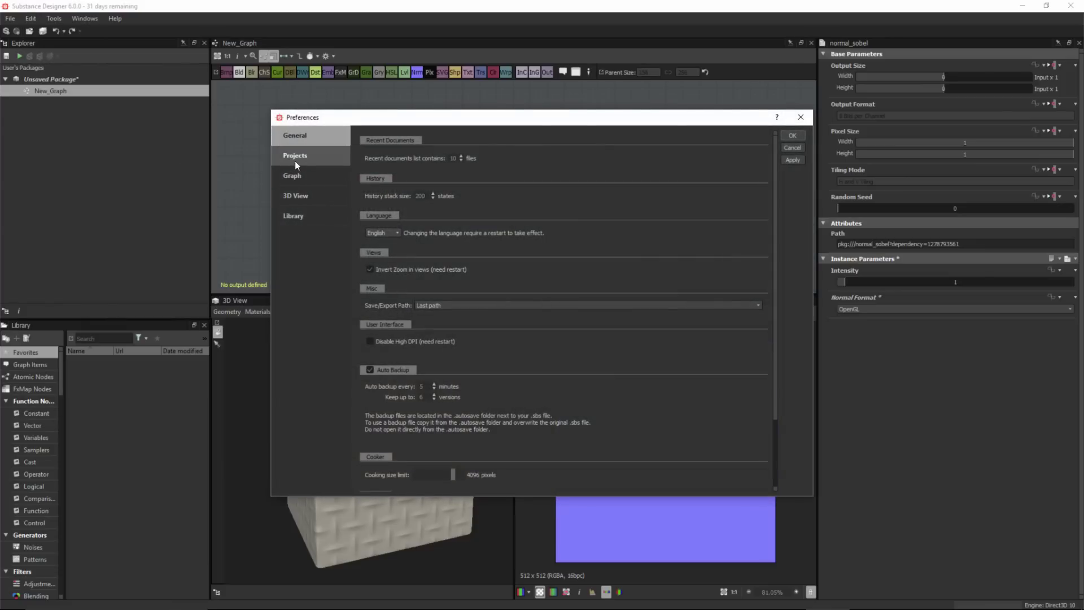
{"action": "left_click", "coordinate": [299, 166]}
{"action": "left_click", "coordinate": [466, 289]}
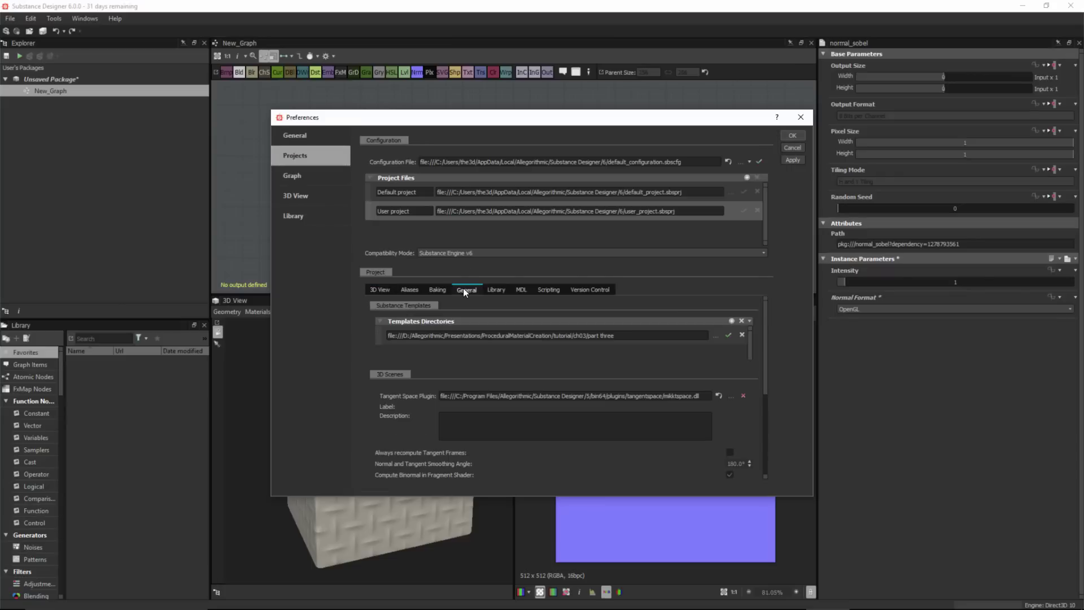
{"action": "left_click_drag", "start_coordinate": [764, 377], "coordinate": [769, 474]}
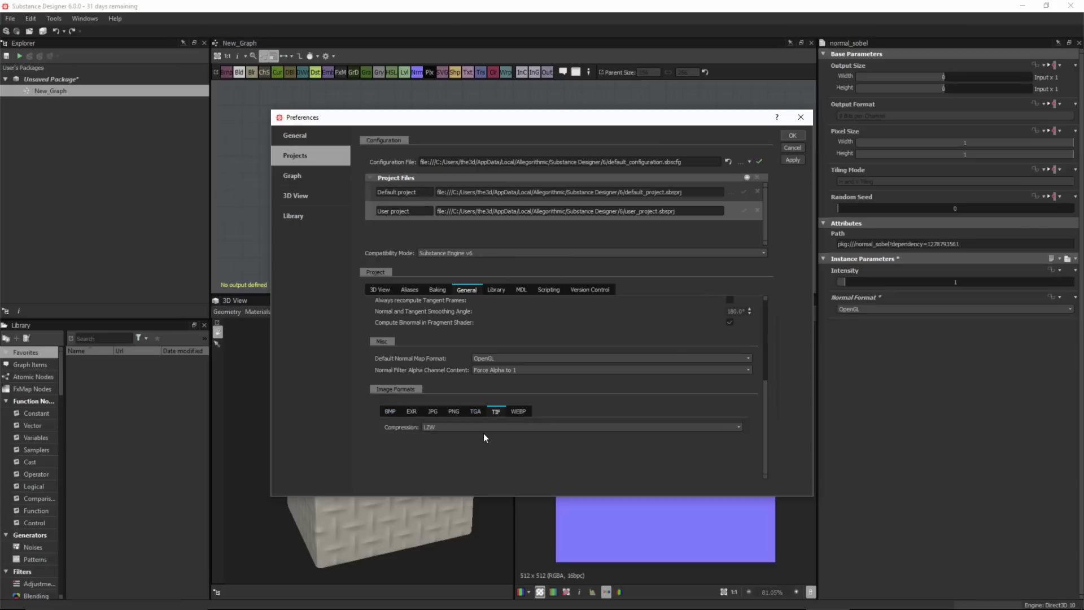
{"action": "left_click", "coordinate": [426, 430]}
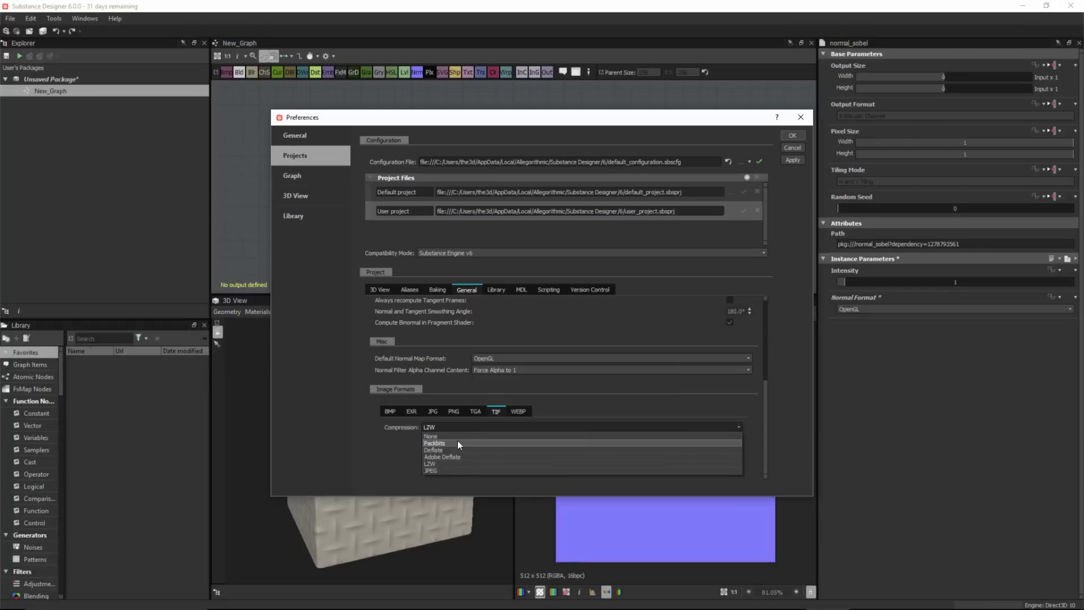
{"action": "left_click", "coordinate": [475, 412]}
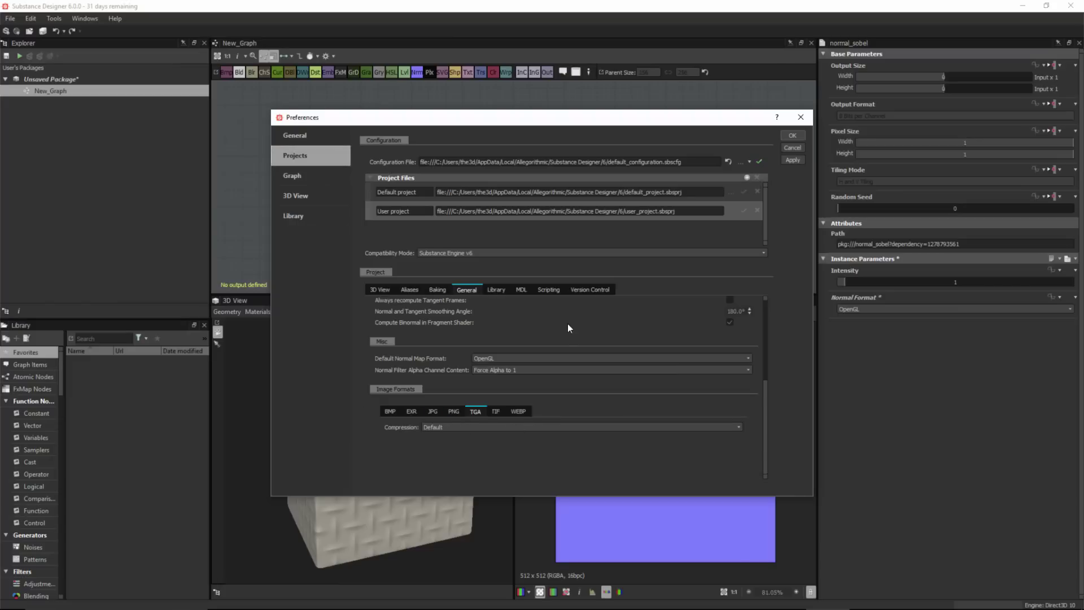
Step: Examine the 3D View preferences, including the Environment hidden by default option, and leave the preferences without applying changes
{"action": "left_click", "coordinate": [308, 195]}
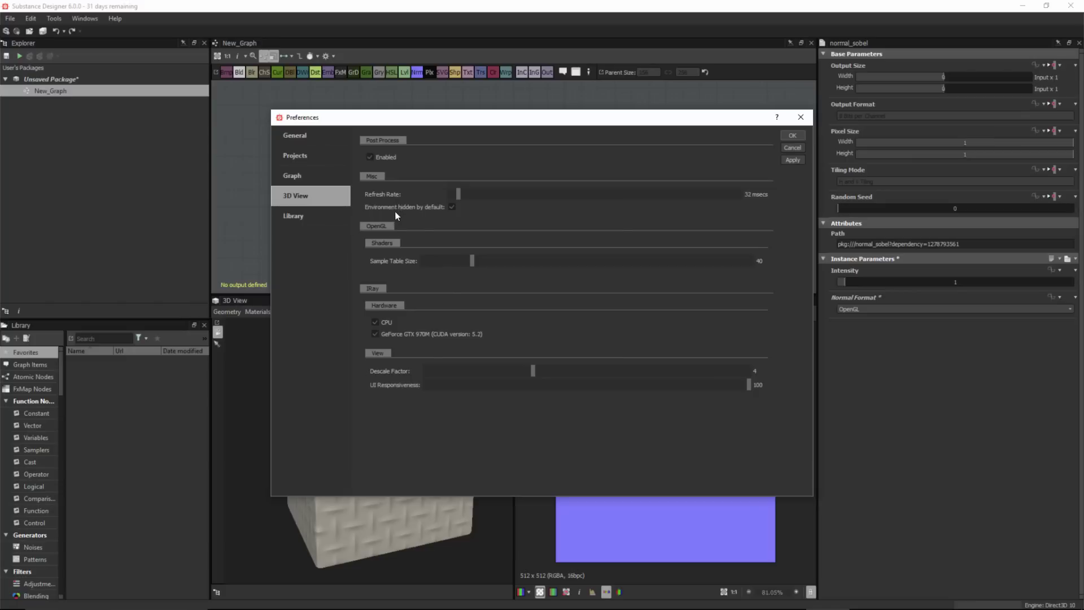
{"action": "left_click_drag", "start_coordinate": [492, 119], "coordinate": [699, 96]}
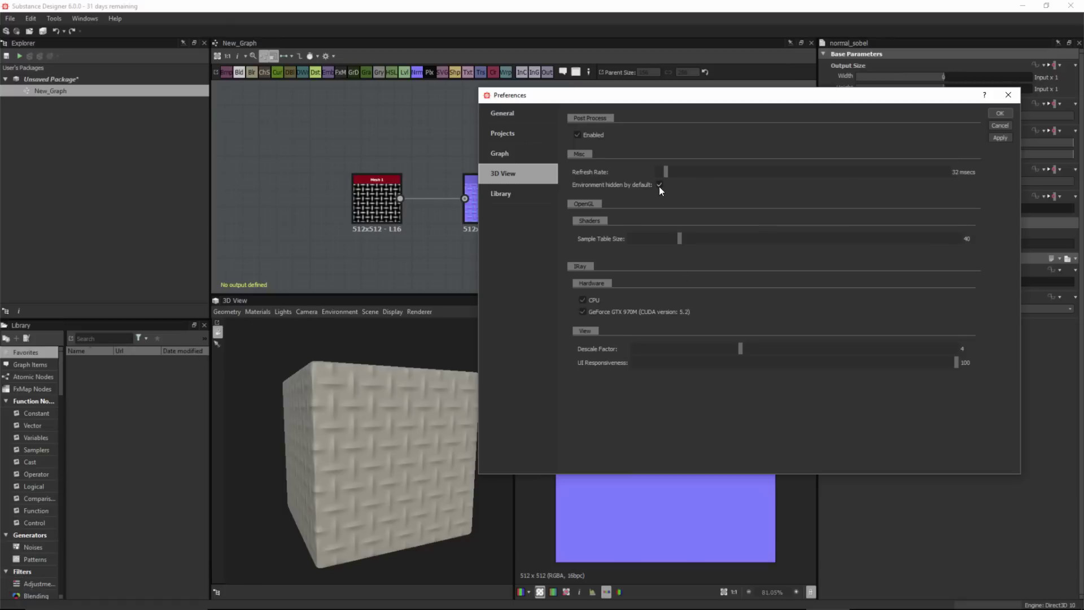
{"action": "left_click", "coordinate": [1000, 126]}
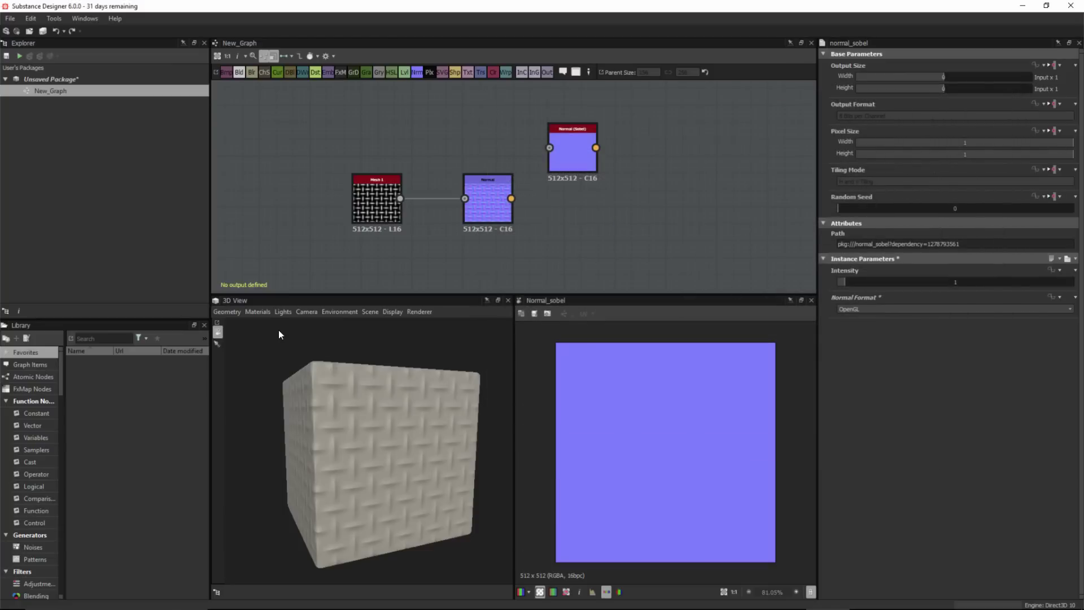
Step: Open the 3D view's environment settings and toggle the environment's visibility
{"action": "left_click", "coordinate": [339, 313]}
{"action": "left_click", "coordinate": [340, 326]}
{"action": "left_click", "coordinate": [946, 85]}
{"action": "left_click", "coordinate": [946, 85]}
{"action": "left_click", "coordinate": [946, 85]}
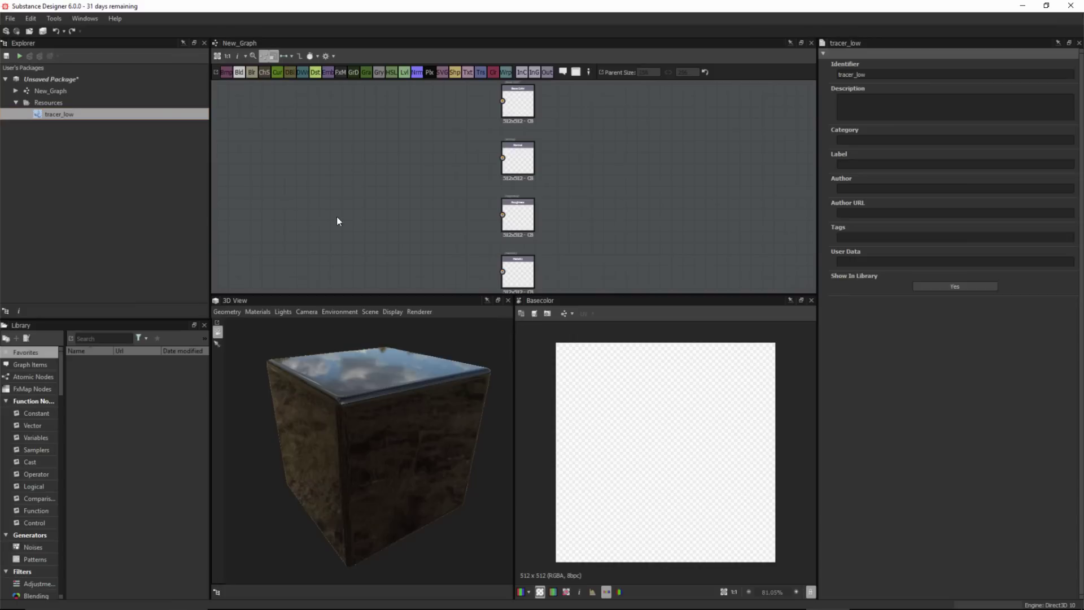
Step: Start baking model information for the tracer_low mesh and have the scene parts selected by material
{"action": "right_click", "coordinate": [59, 114]}
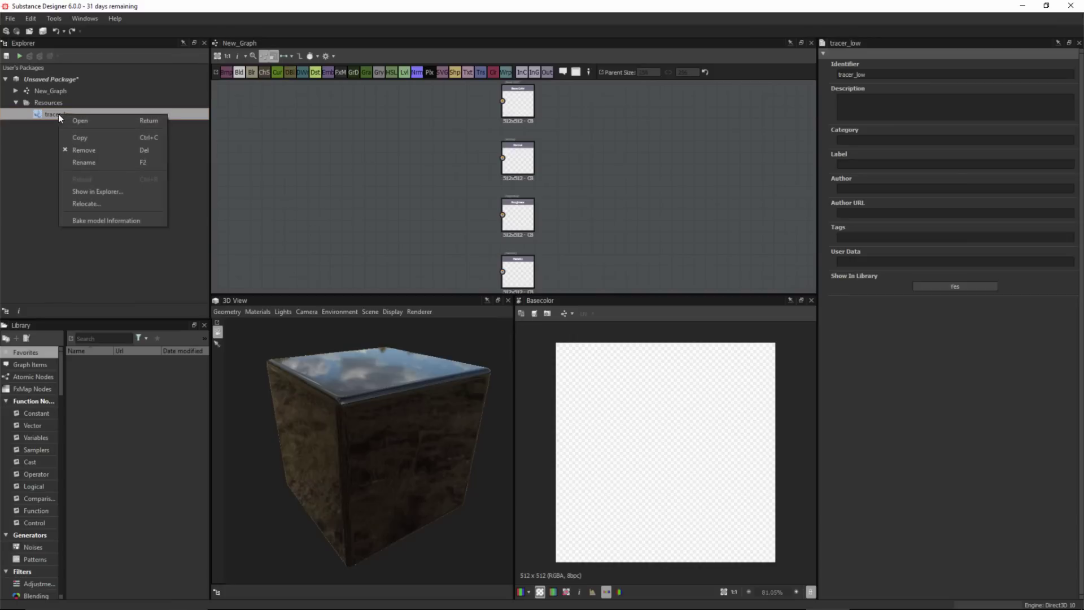
{"action": "left_click", "coordinate": [100, 221]}
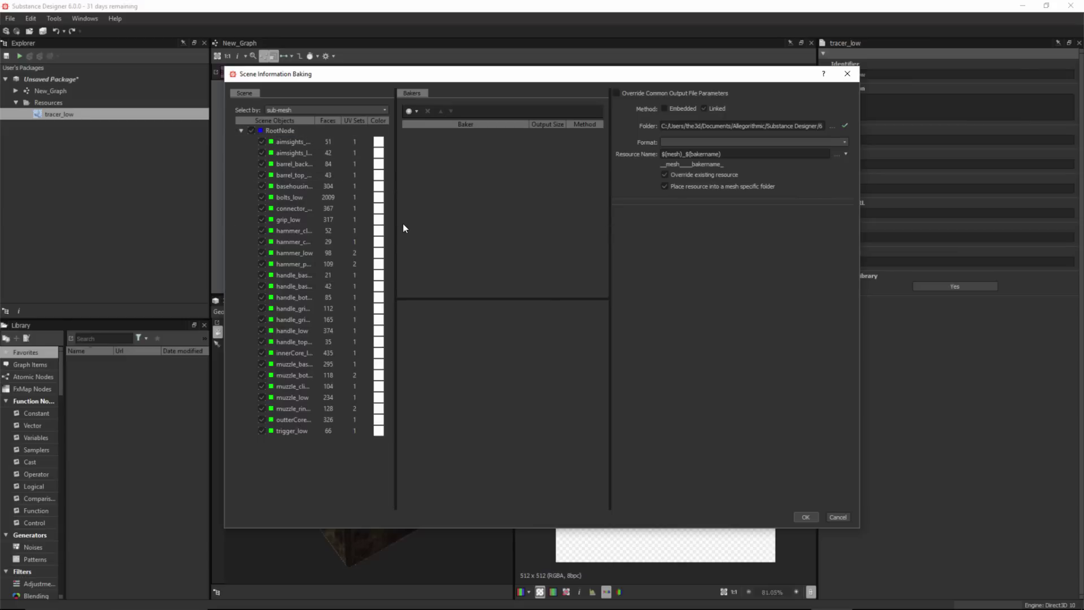
{"action": "left_click_drag", "start_coordinate": [398, 182], "coordinate": [472, 180]}
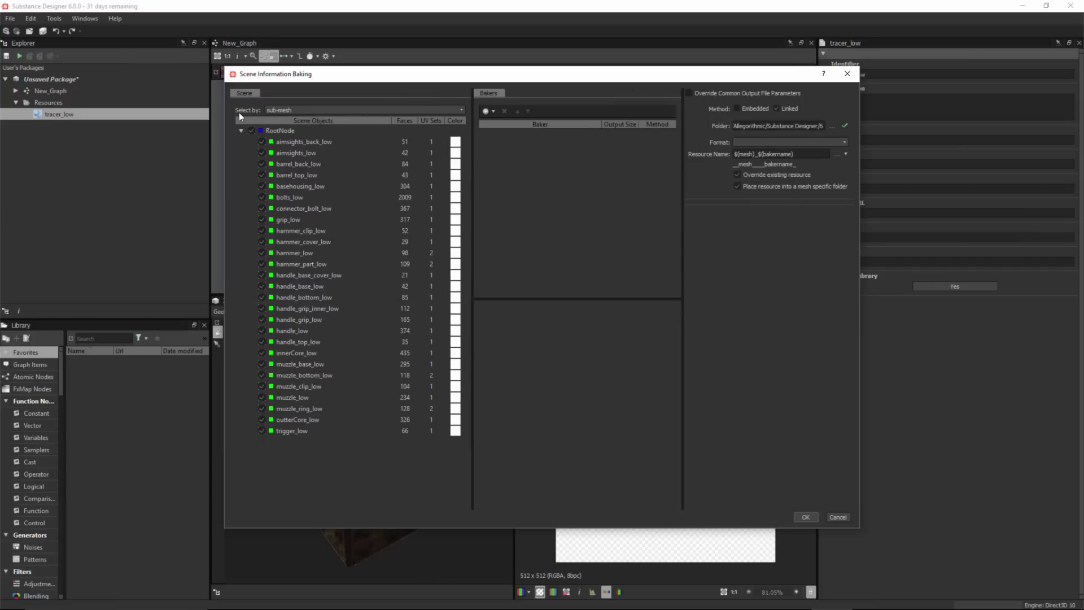
{"action": "left_click", "coordinate": [323, 110]}
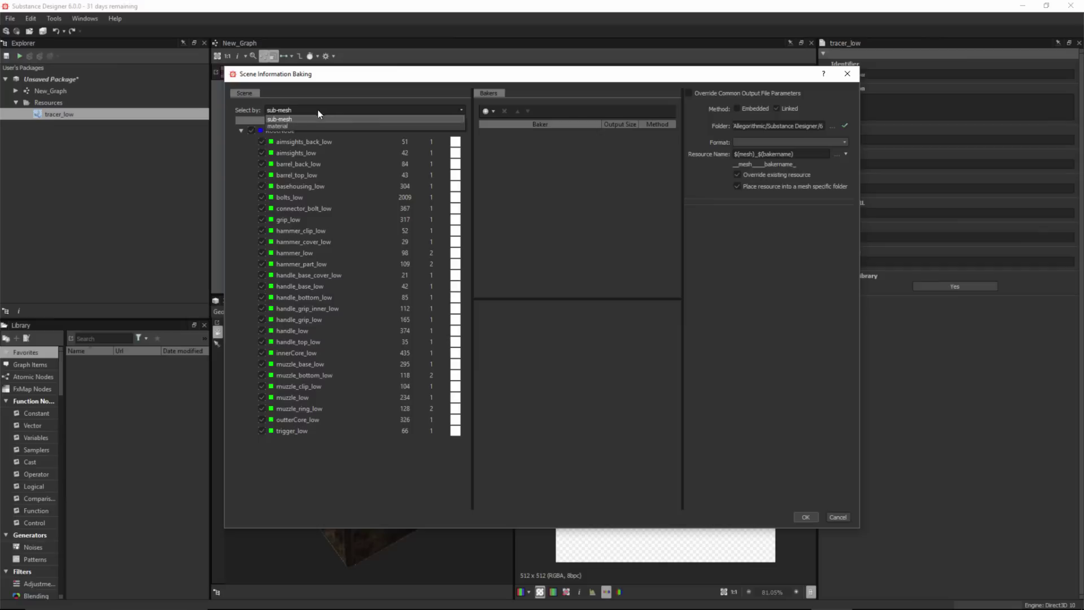
{"action": "left_click", "coordinate": [292, 127]}
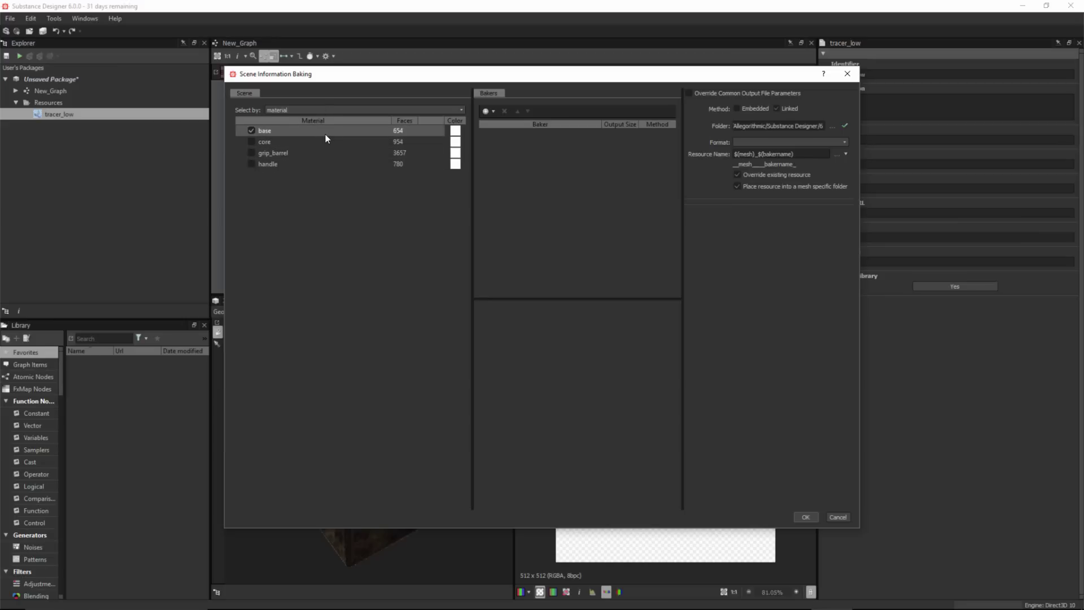
Step: Enable only the handle material for baking, leaving base, core and grip_barrel disabled
{"action": "left_click", "coordinate": [252, 142]}
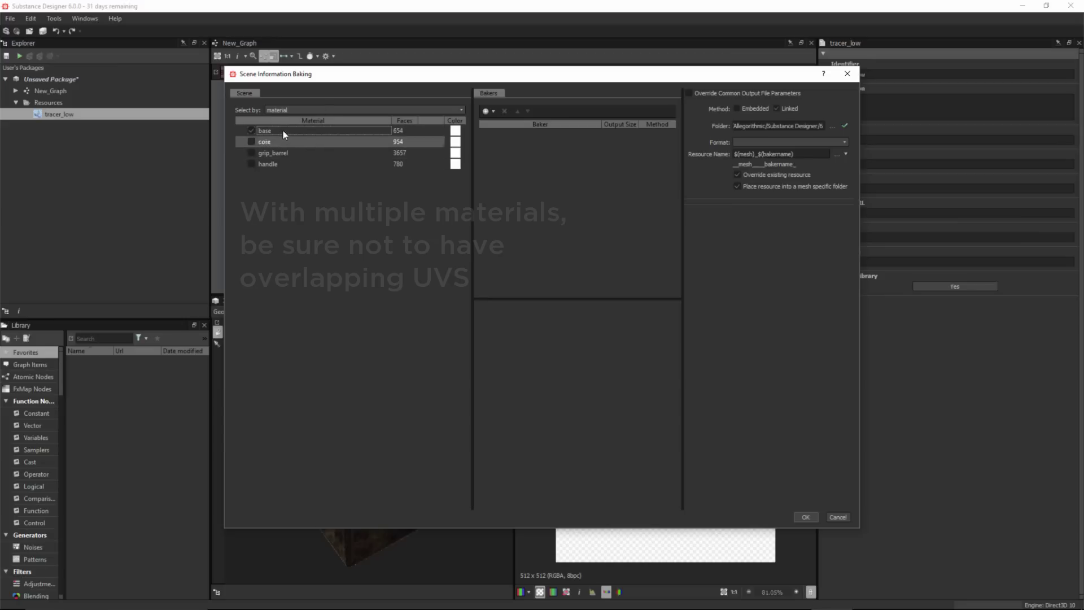
{"action": "left_click", "coordinate": [251, 142]}
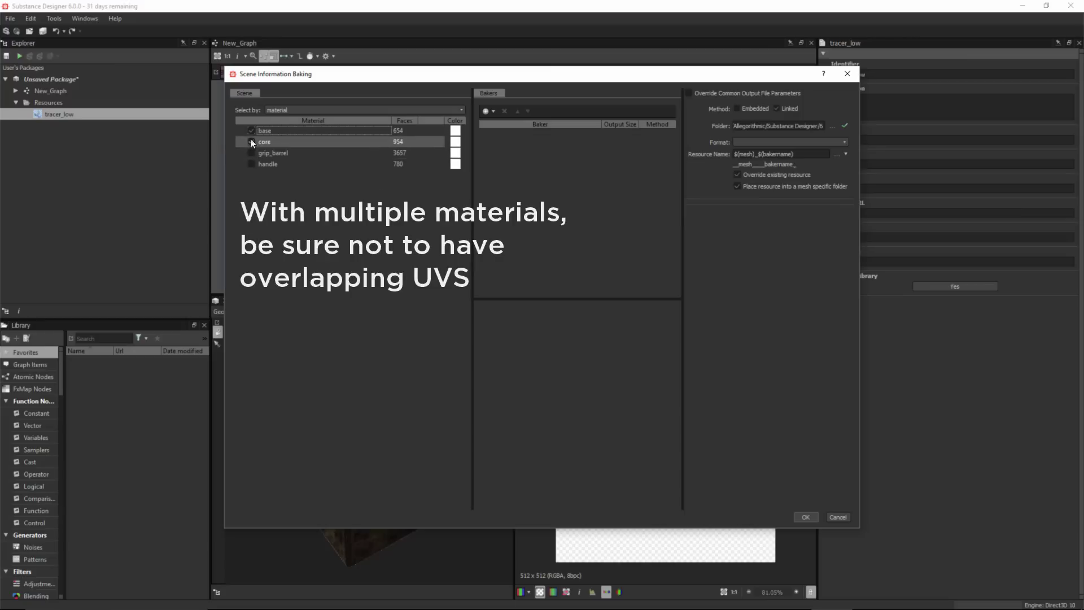
{"action": "left_click", "coordinate": [251, 130]}
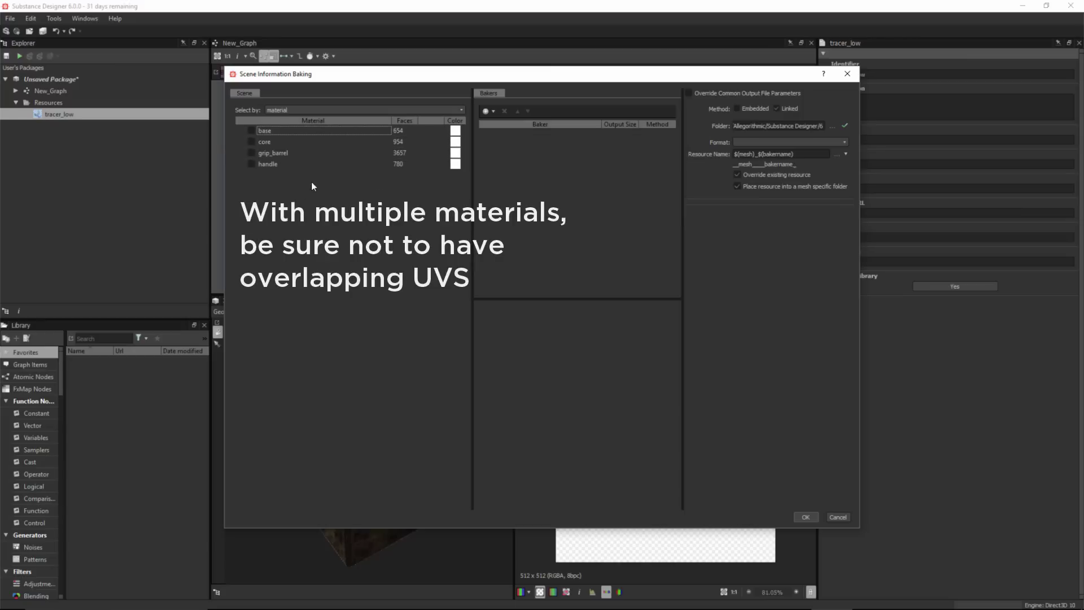
{"action": "left_click", "coordinate": [252, 164]}
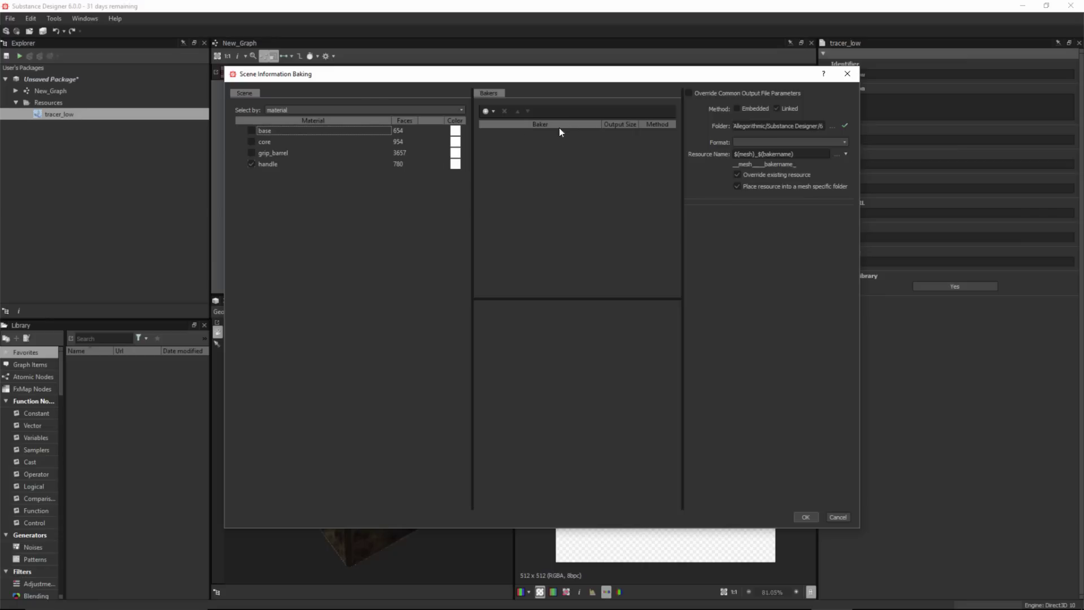
Step: Add a Position baker and widen the baking dialog to reveal the full output parameters
{"action": "left_click", "coordinate": [494, 111]}
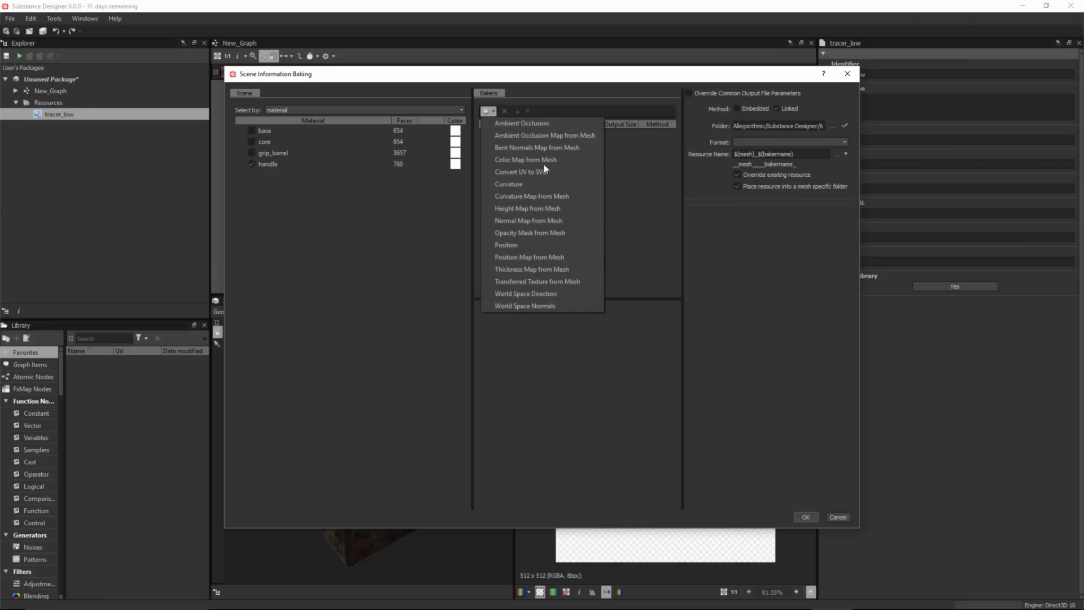
{"action": "left_click", "coordinate": [549, 245]}
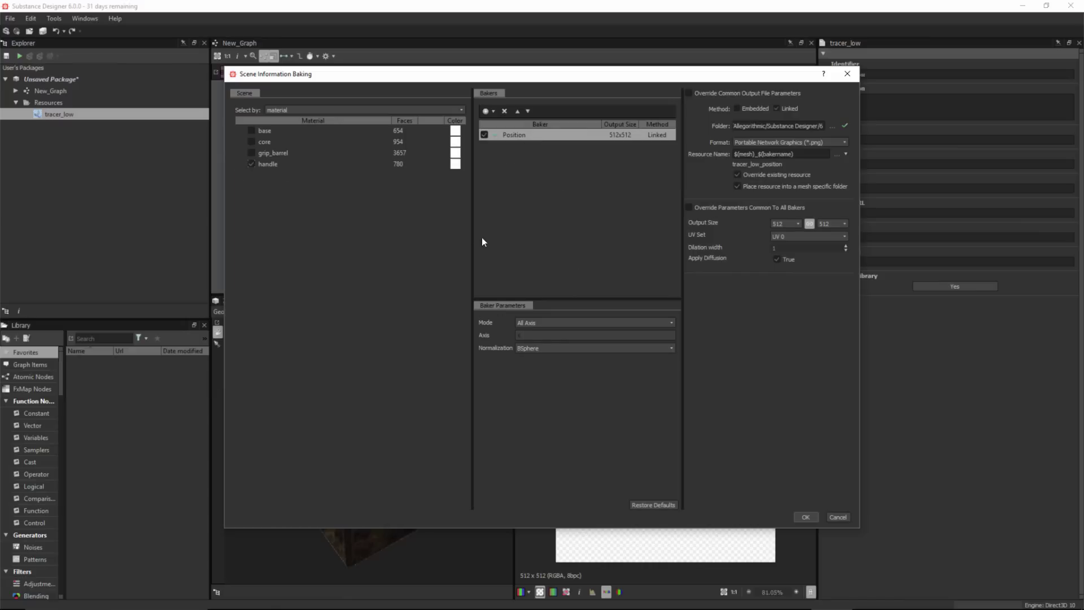
{"action": "left_click_drag", "start_coordinate": [473, 234], "coordinate": [406, 234]}
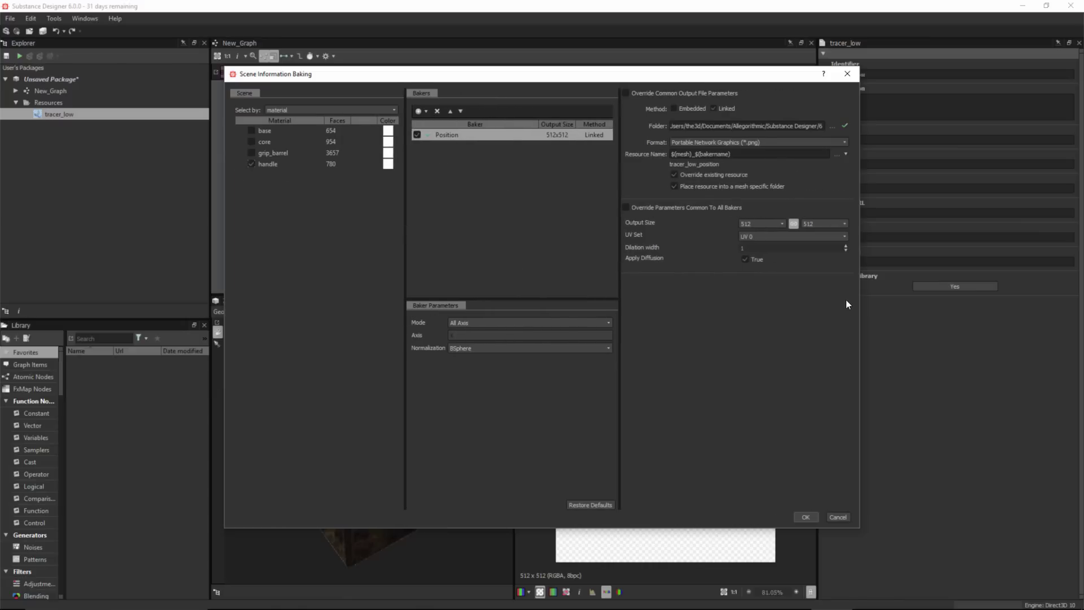
{"action": "left_click_drag", "start_coordinate": [860, 302], "coordinate": [919, 304]}
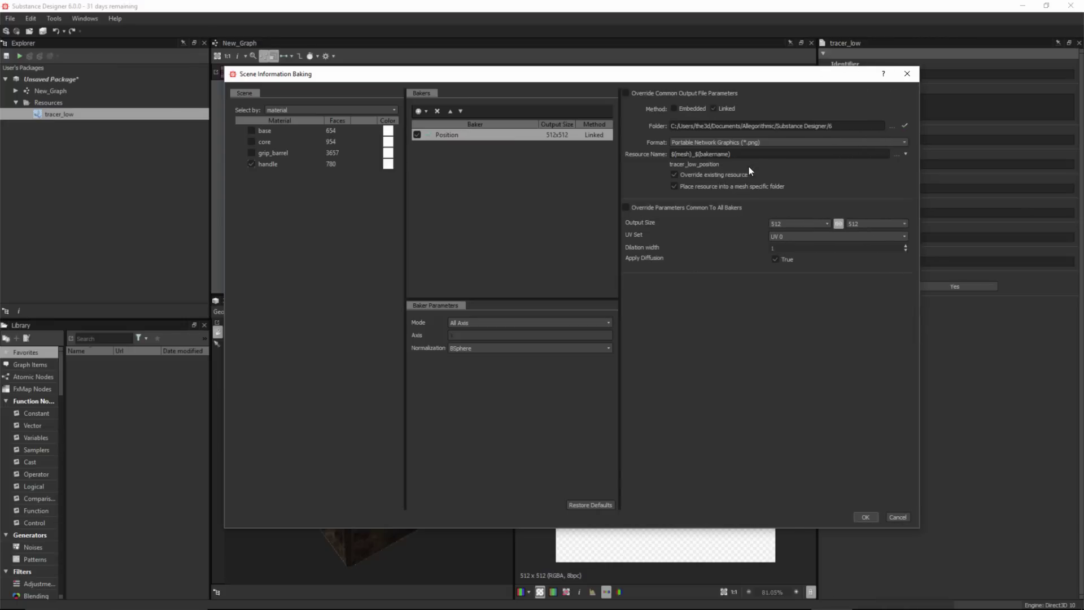
Step: Set the Position baker's resource name to $(material)_$(bakername) by replacing the mesh variable with the material variable
{"action": "left_click", "coordinate": [900, 154]}
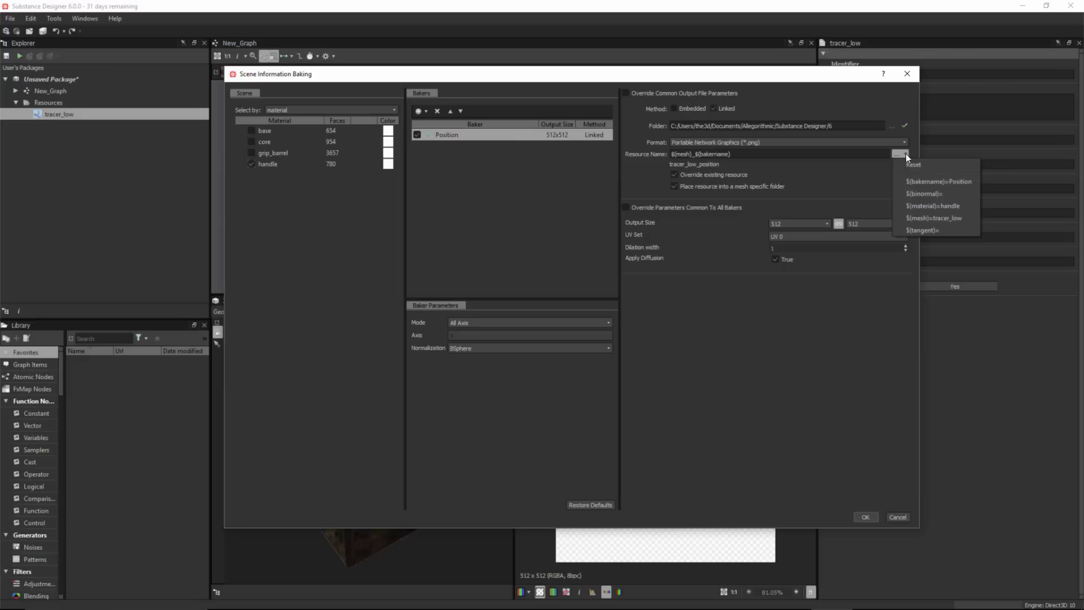
{"action": "left_click", "coordinate": [922, 205]}
{"action": "left_click_drag", "start_coordinate": [691, 155], "coordinate": [635, 156]}
{"action": "key", "text": "BackSpace"}
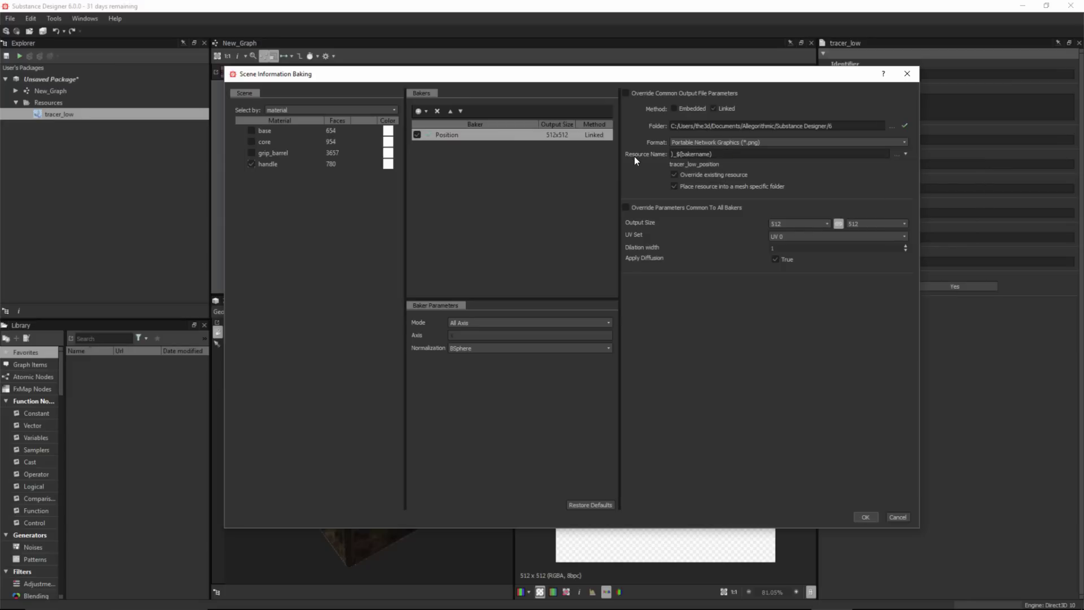
{"action": "key", "text": "BackSpace"}
{"action": "left_click", "coordinate": [899, 154]}
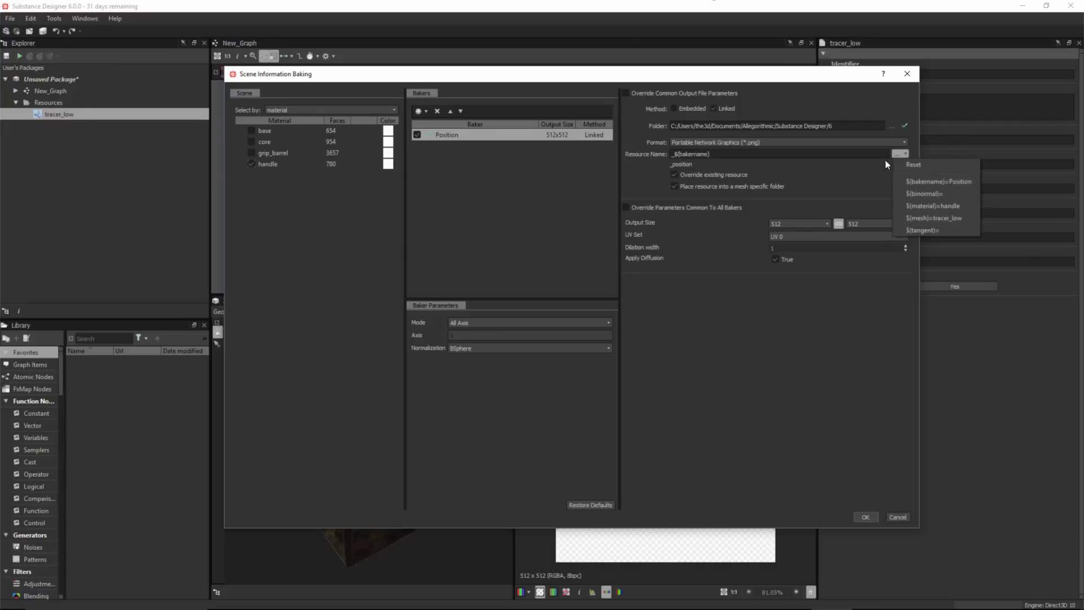
{"action": "left_click", "coordinate": [923, 205]}
{"action": "left_click_drag", "start_coordinate": [711, 155], "coordinate": [758, 154]}
{"action": "key", "text": "ctrl+c"}
{"action": "key", "text": "BackSpace"}
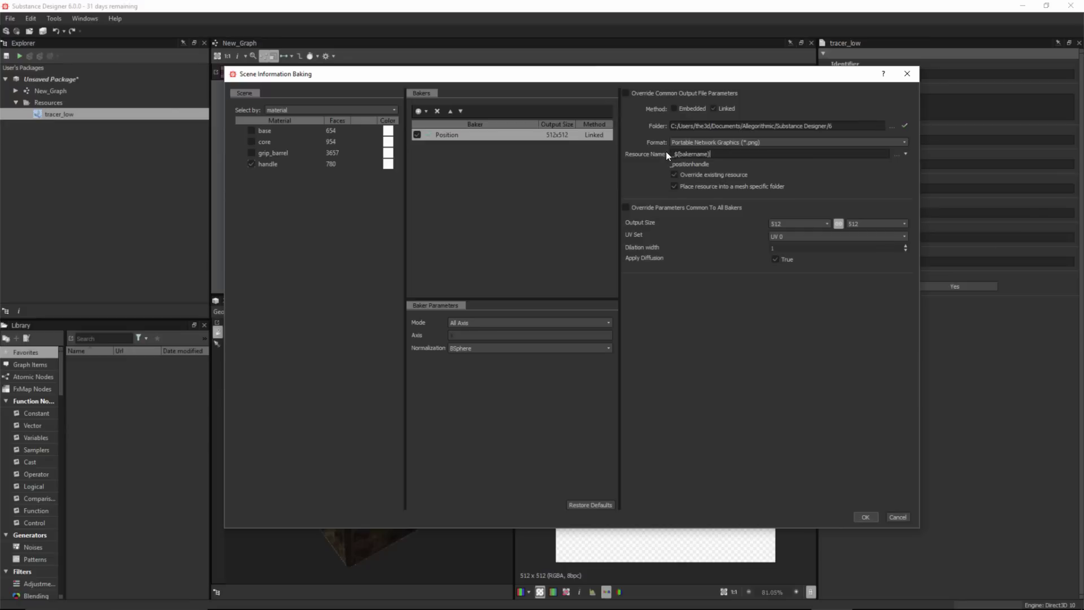
{"action": "key", "text": "ctrl+v"}
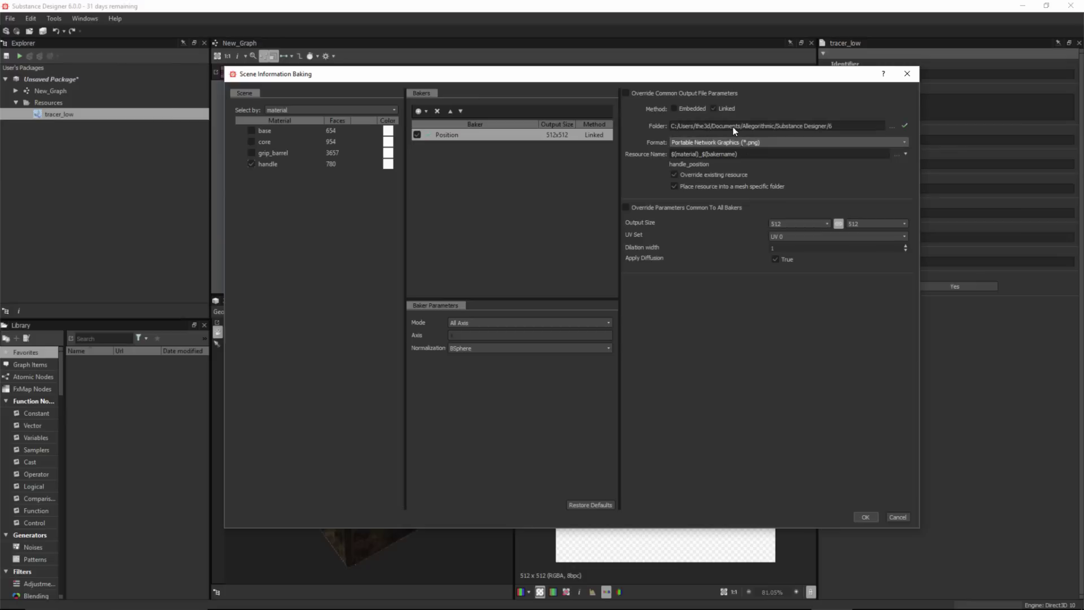
Step: Set the output method to Embedded, bake the handle's position map and display handle_position in the 2D view
{"action": "left_click", "coordinate": [673, 109]}
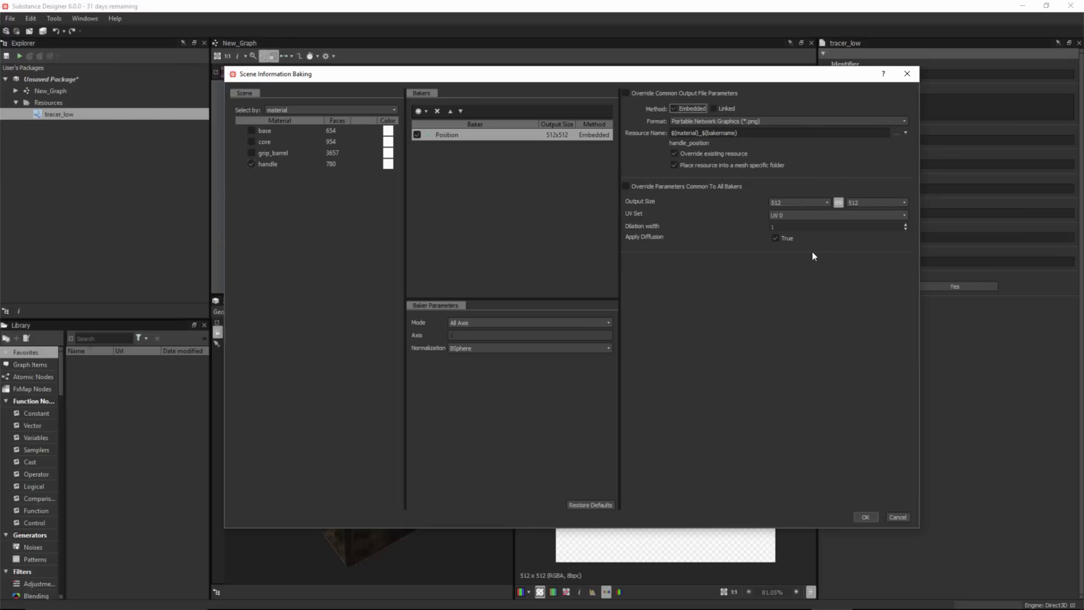
{"action": "left_click", "coordinate": [865, 517]}
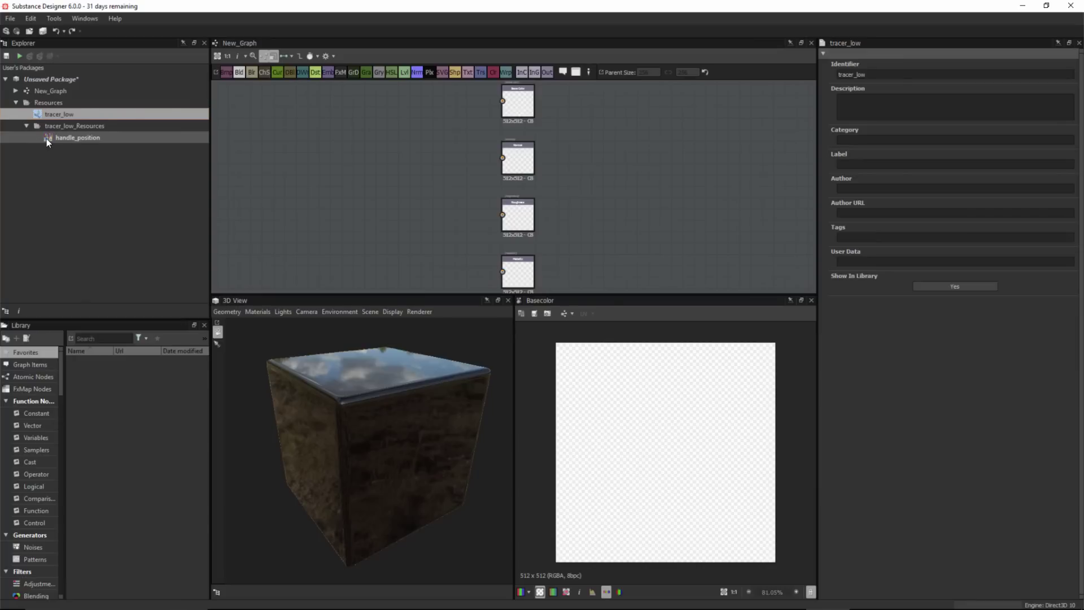
{"action": "double_click", "coordinate": [46, 138]}
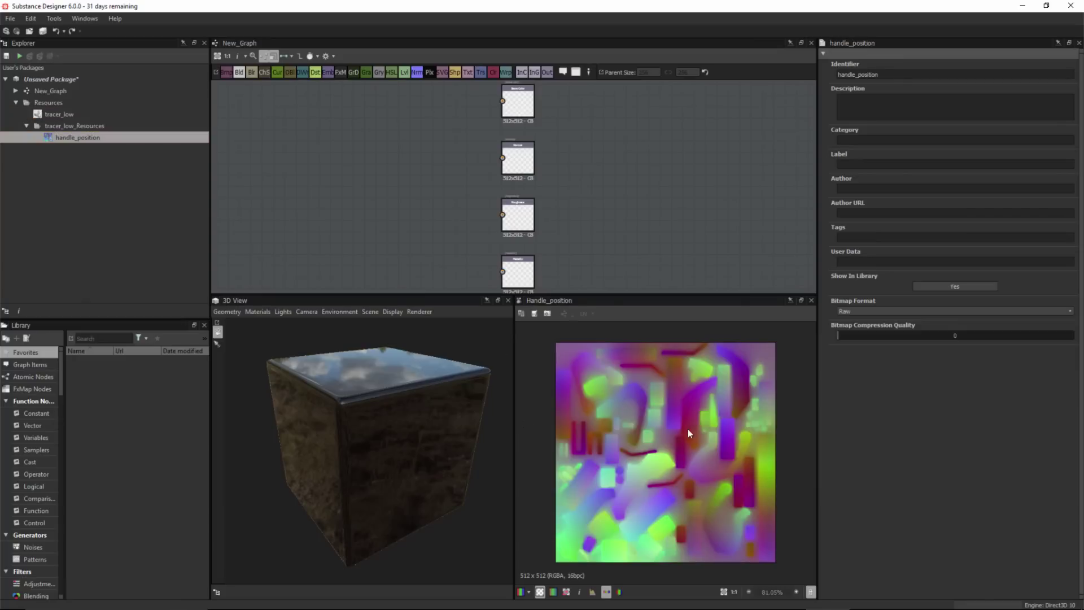
Step: Bake an embedded position map from tracer_low for the base material only and display base_position in the 2D view
{"action": "left_click", "coordinate": [59, 111]}
{"action": "right_click", "coordinate": [58, 111]}
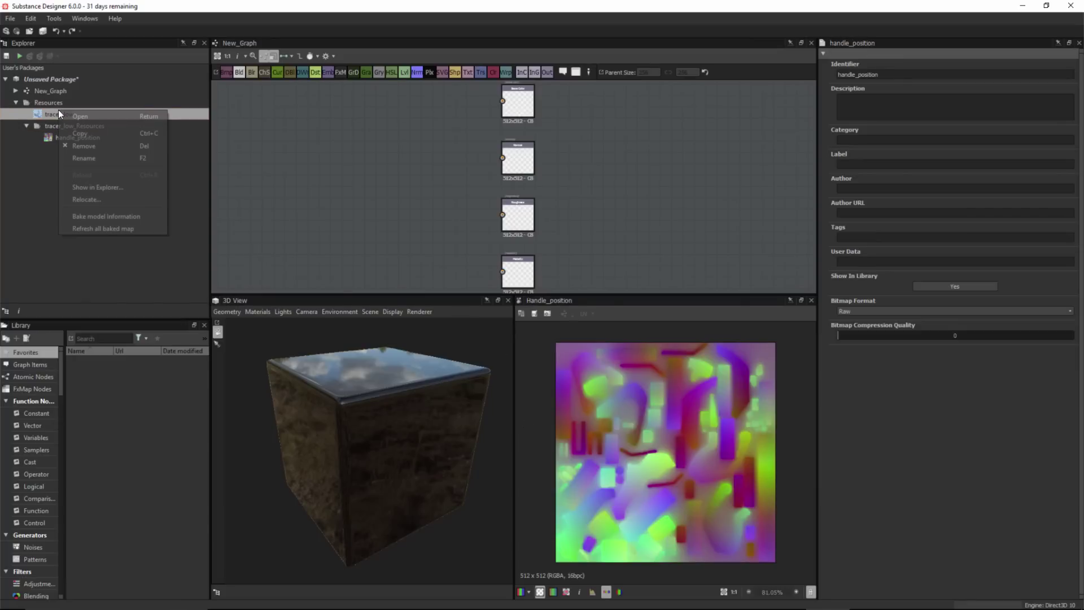
{"action": "left_click", "coordinate": [98, 217]}
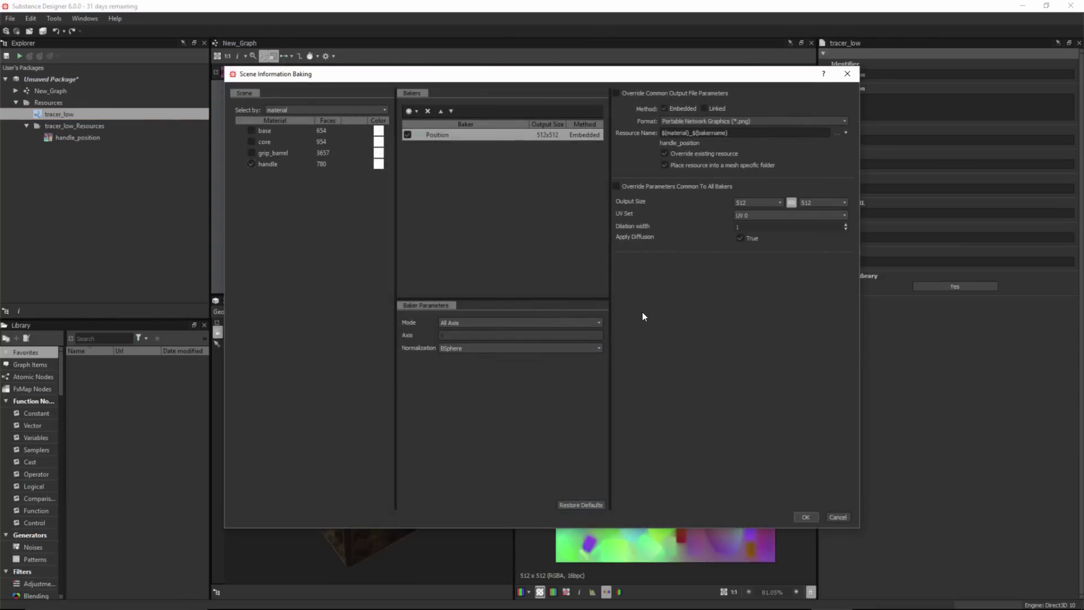
{"action": "left_click_drag", "start_coordinate": [451, 77], "coordinate": [588, 101]}
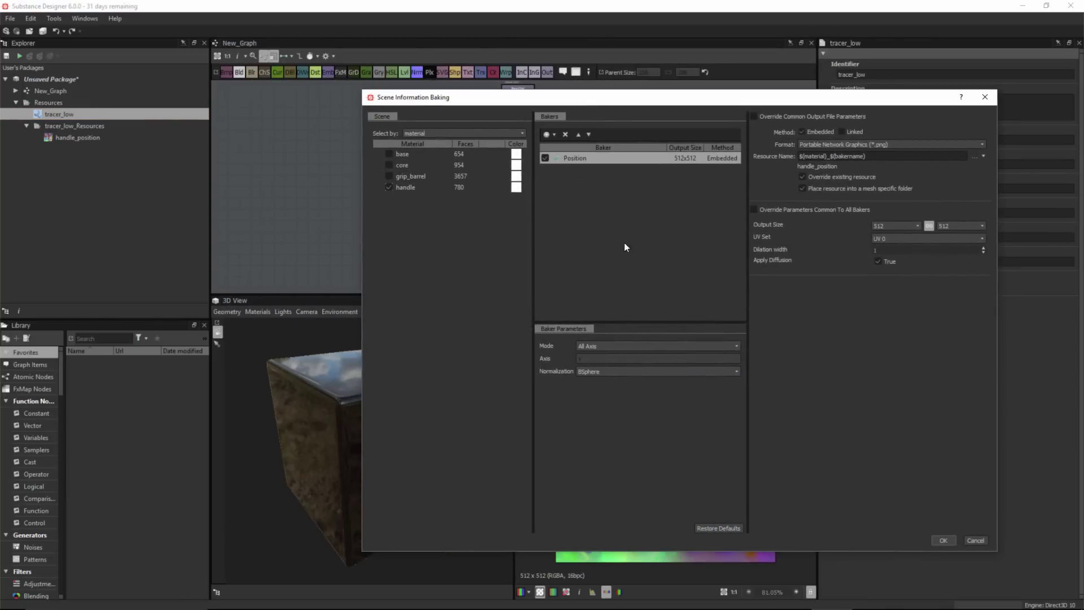
{"action": "left_click", "coordinate": [389, 187]}
{"action": "left_click", "coordinate": [389, 154]}
{"action": "left_click", "coordinate": [942, 540]}
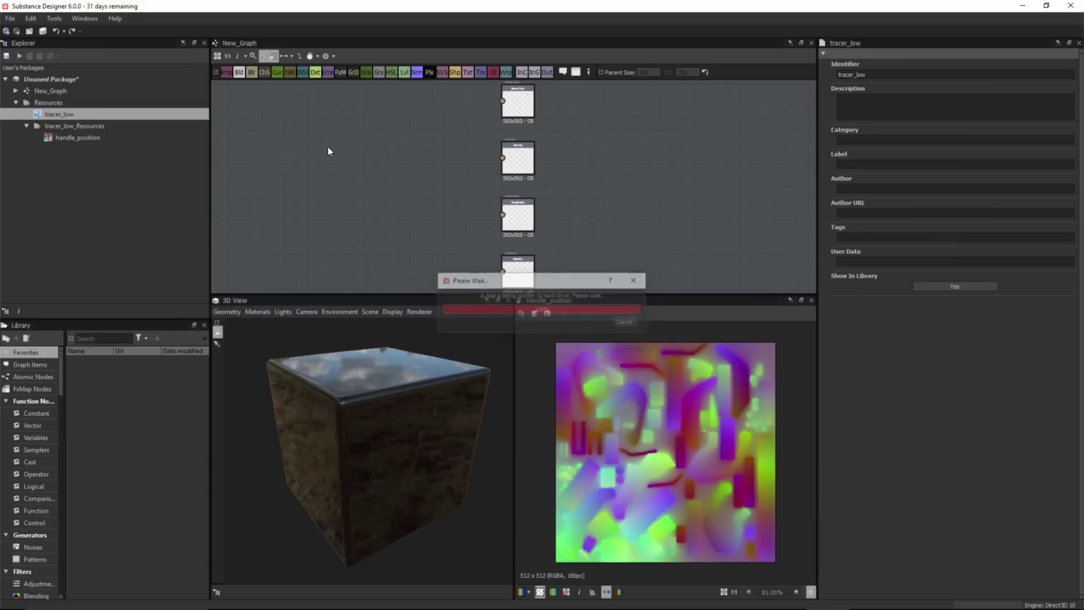
{"action": "left_click", "coordinate": [88, 150]}
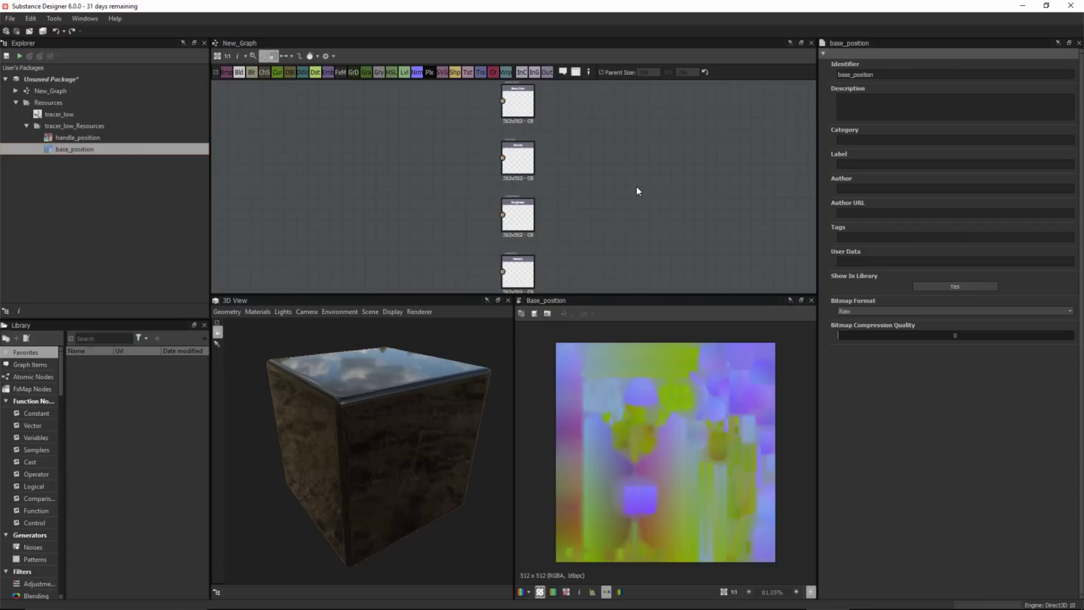
Step: Bake tracer_low's position map for the core material only, with an unlinked output size of 1024 x 512
{"action": "right_click", "coordinate": [48, 114]}
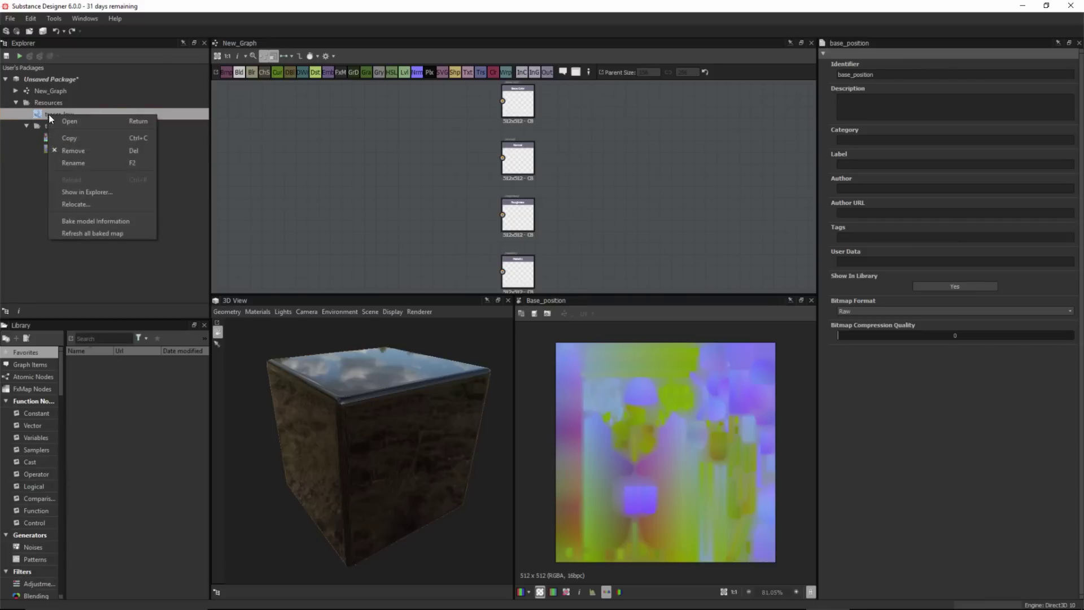
{"action": "left_click", "coordinate": [83, 221]}
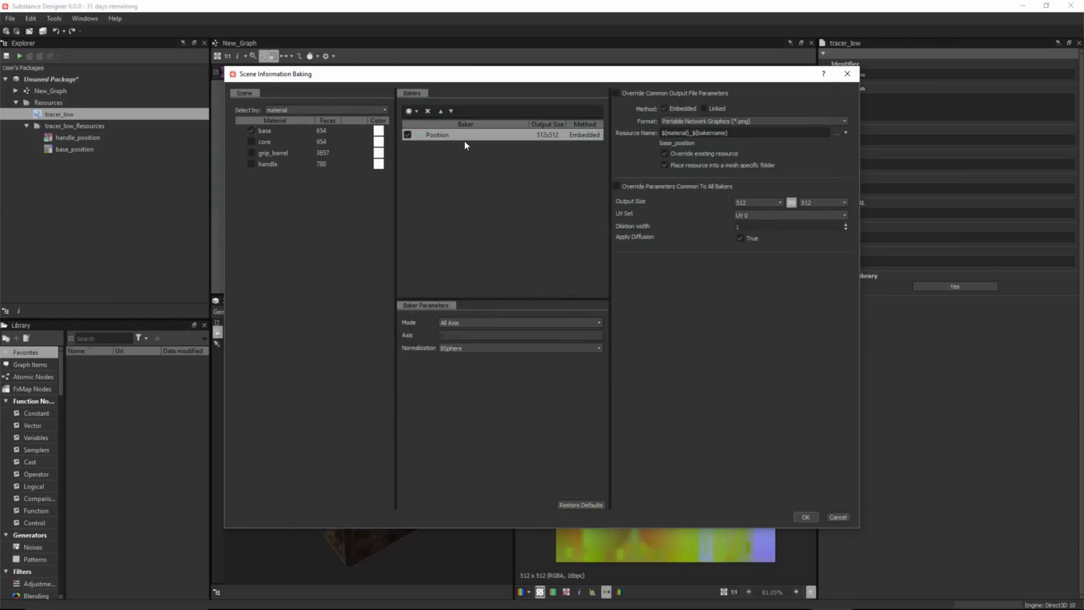
{"action": "double_click", "coordinate": [270, 132]}
{"action": "left_click", "coordinate": [265, 141]}
{"action": "left_click", "coordinate": [268, 143]}
{"action": "left_click", "coordinate": [772, 203]}
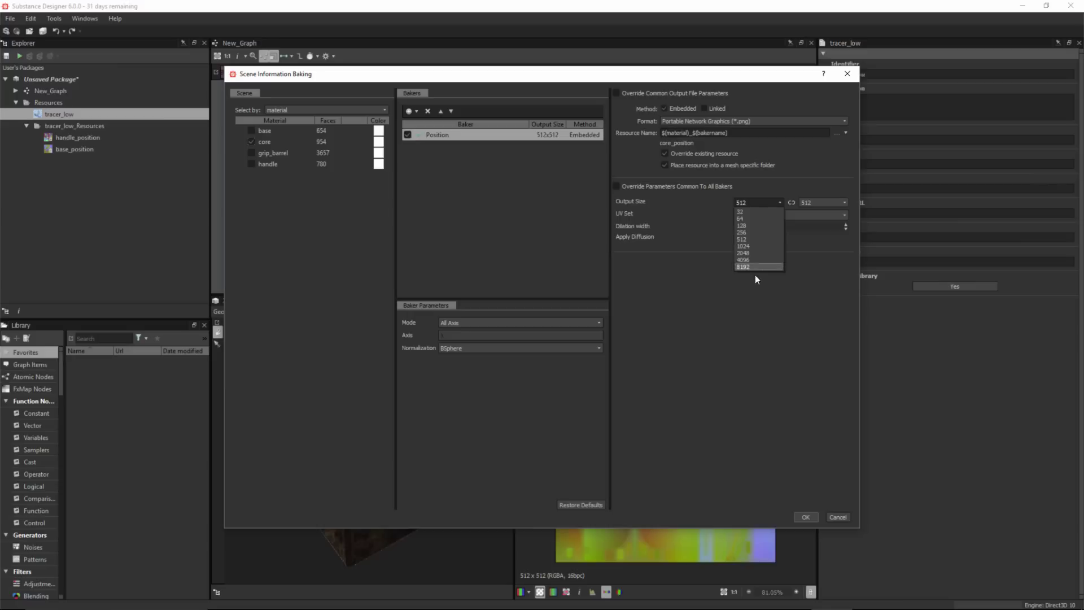
{"action": "left_click", "coordinate": [743, 247]}
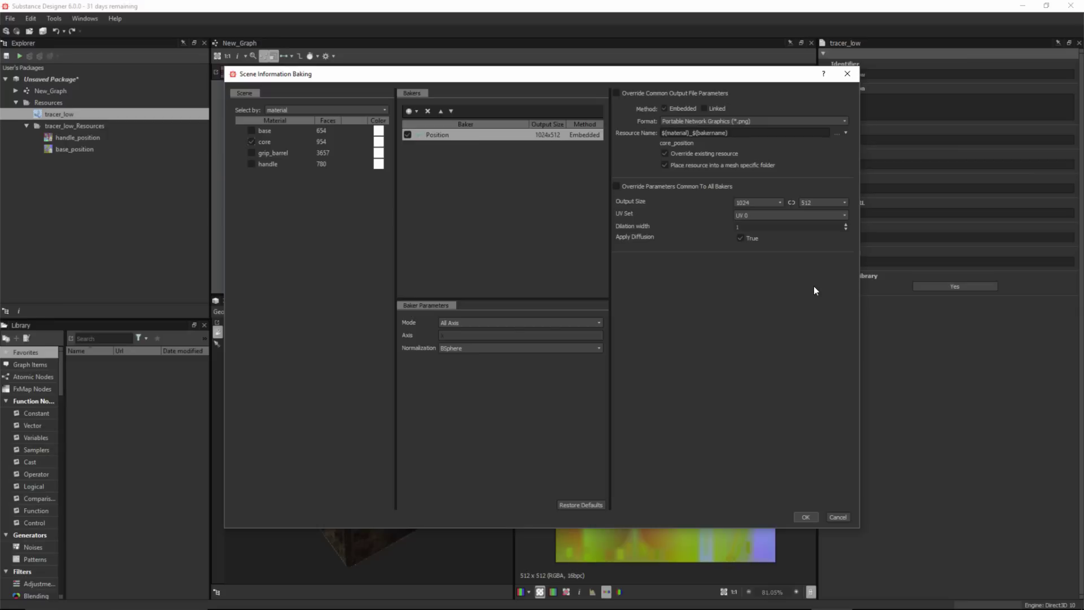
{"action": "left_click", "coordinate": [806, 517]}
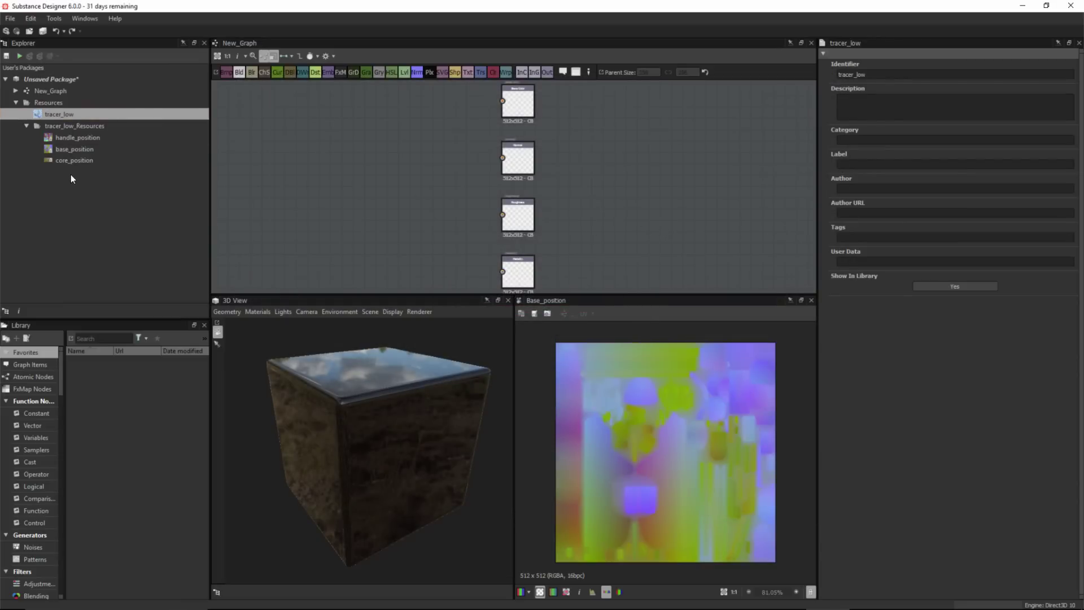
Step: Display the baked core_position map in the 2D view
{"action": "left_click", "coordinate": [48, 161]}
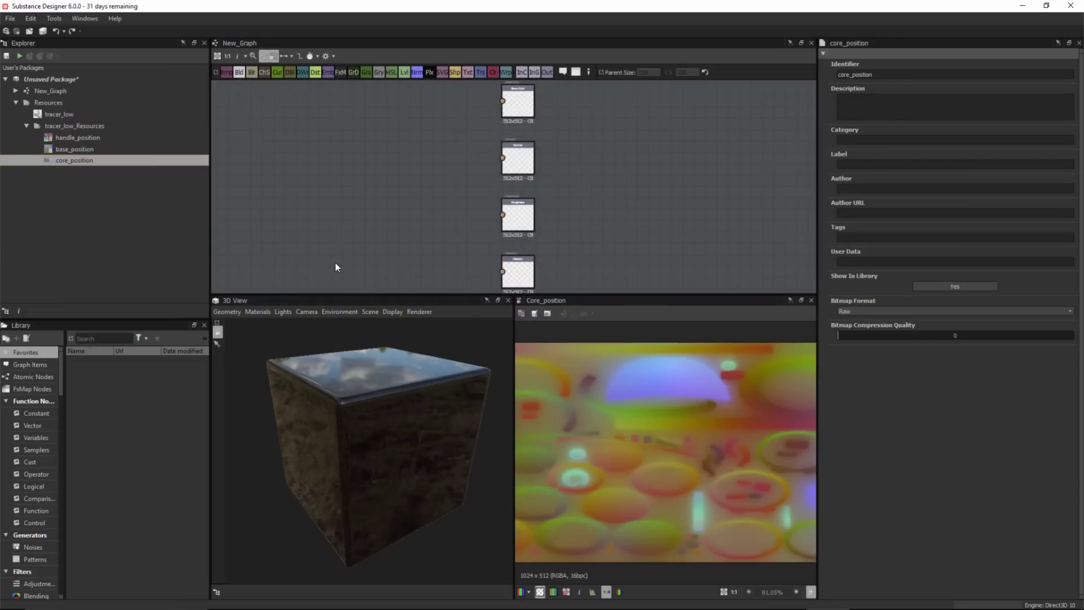
{"action": "scroll", "coordinate": [647, 425], "scroll_direction": "down", "scroll_amount": 3}
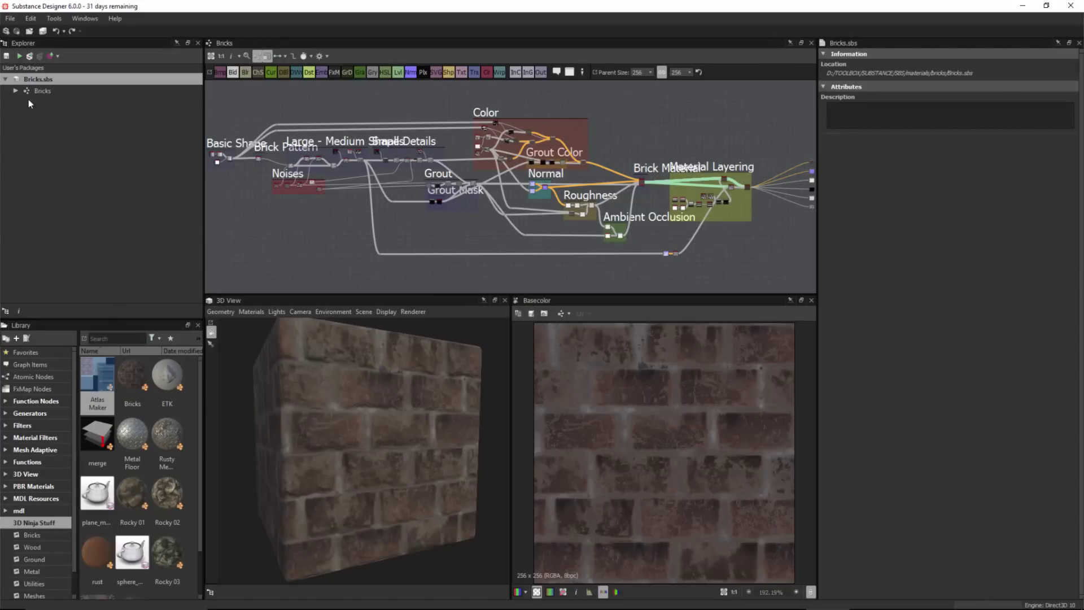
Step: Export the Bricks package as a Substance Archive (.sbsar) file named Bricks
{"action": "right_click", "coordinate": [40, 79]}
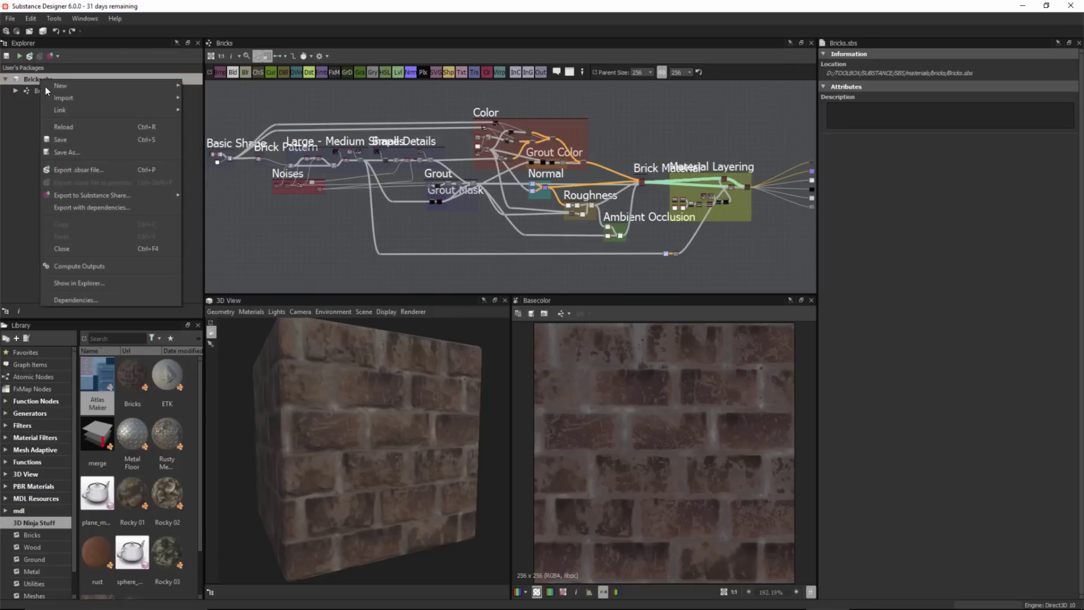
{"action": "left_click", "coordinate": [106, 170]}
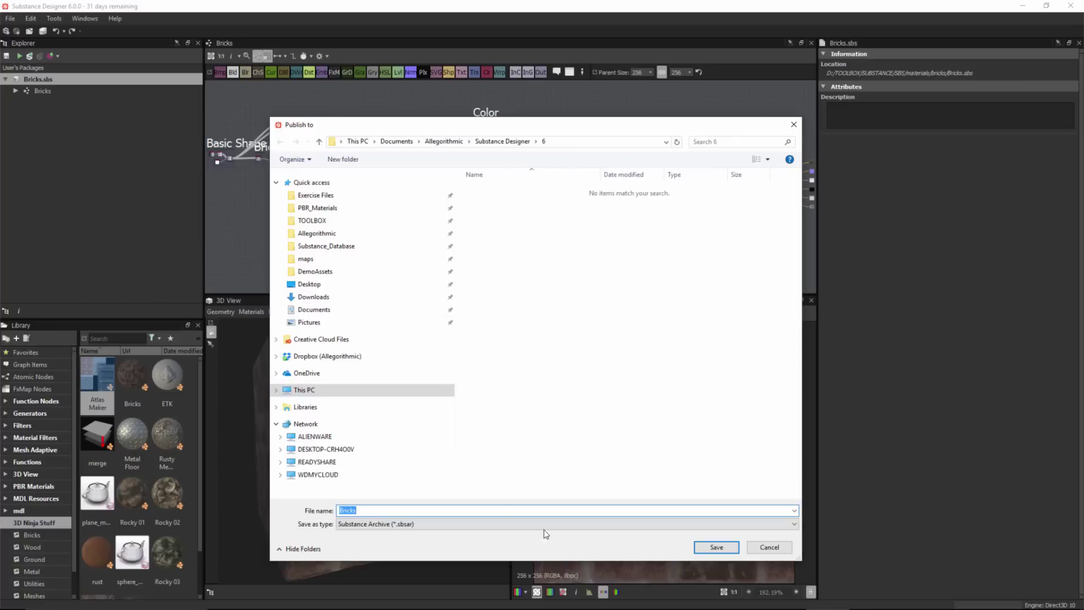
{"action": "left_click", "coordinate": [714, 547]}
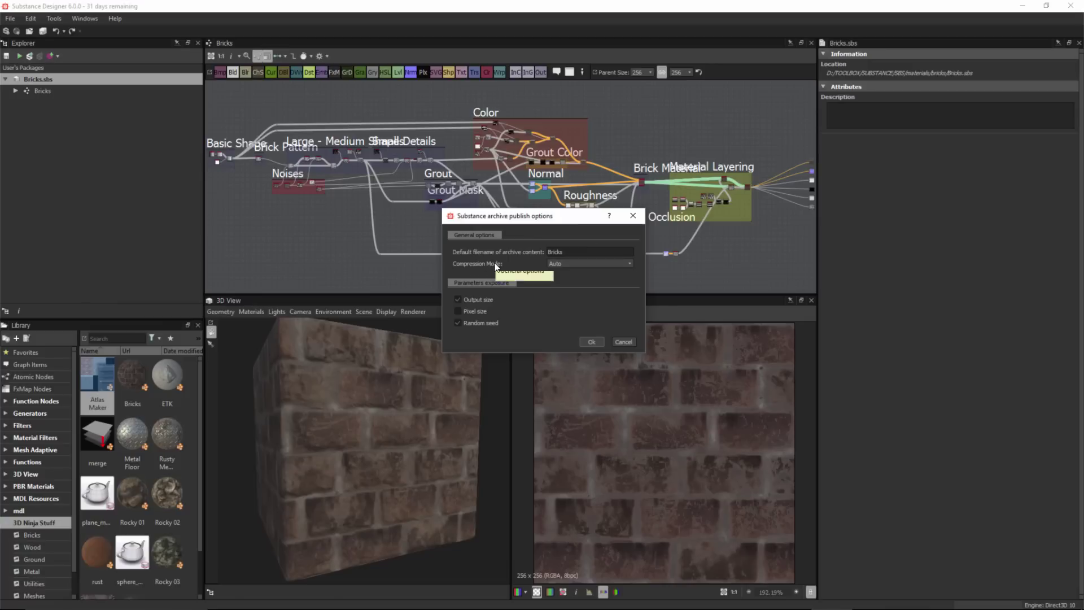
Step: Try the Best (Slow encode/decode) and None (Fast encode/decode) compression modes in the archive publish options
{"action": "left_click", "coordinate": [630, 264]}
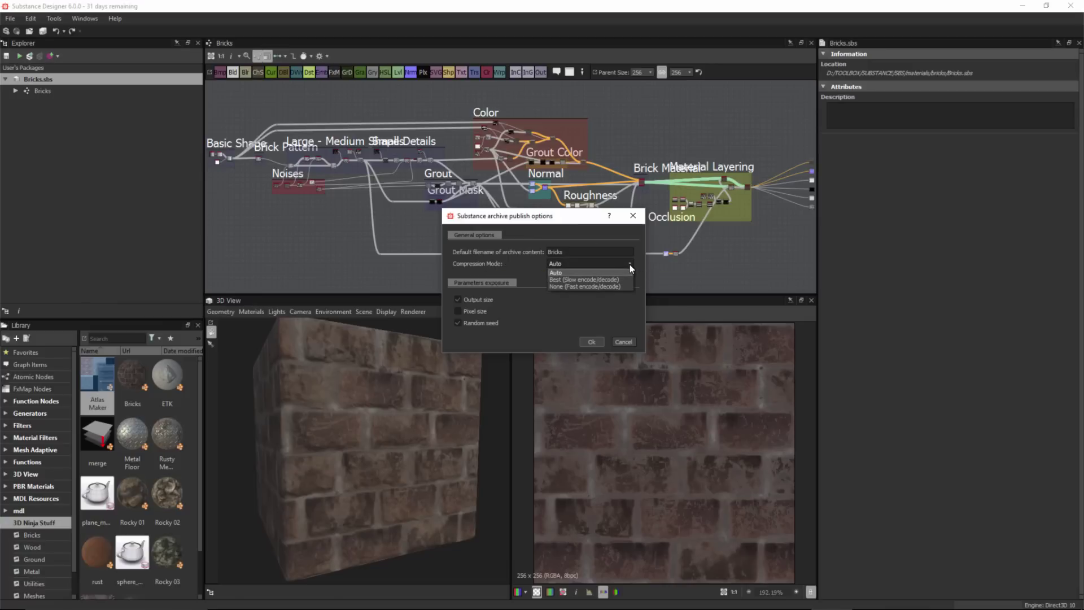
{"action": "left_click", "coordinate": [575, 262]}
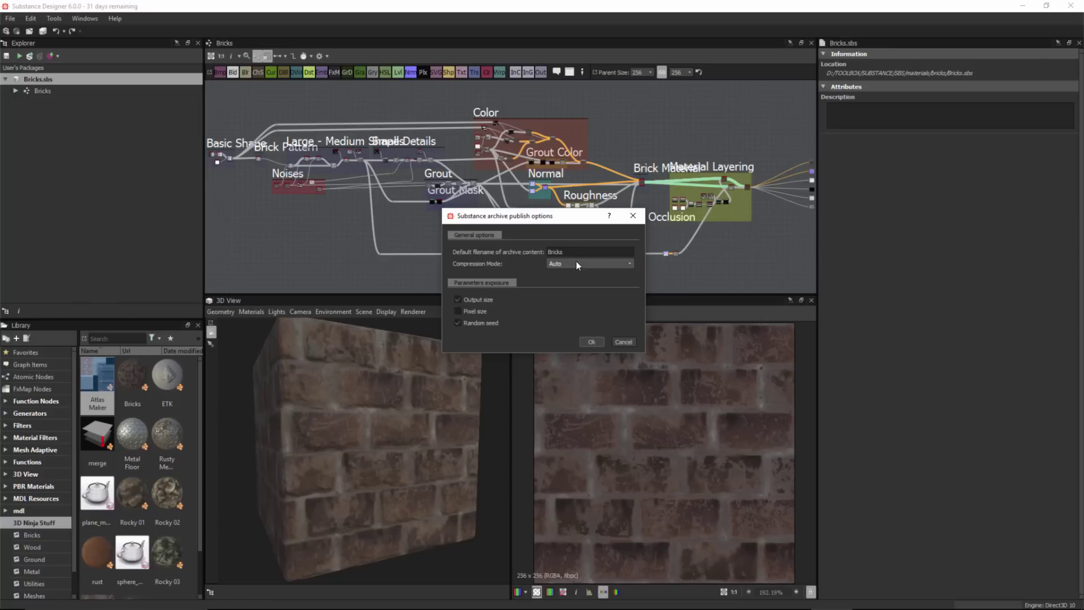
{"action": "left_click", "coordinate": [576, 266]}
{"action": "left_click", "coordinate": [562, 279]}
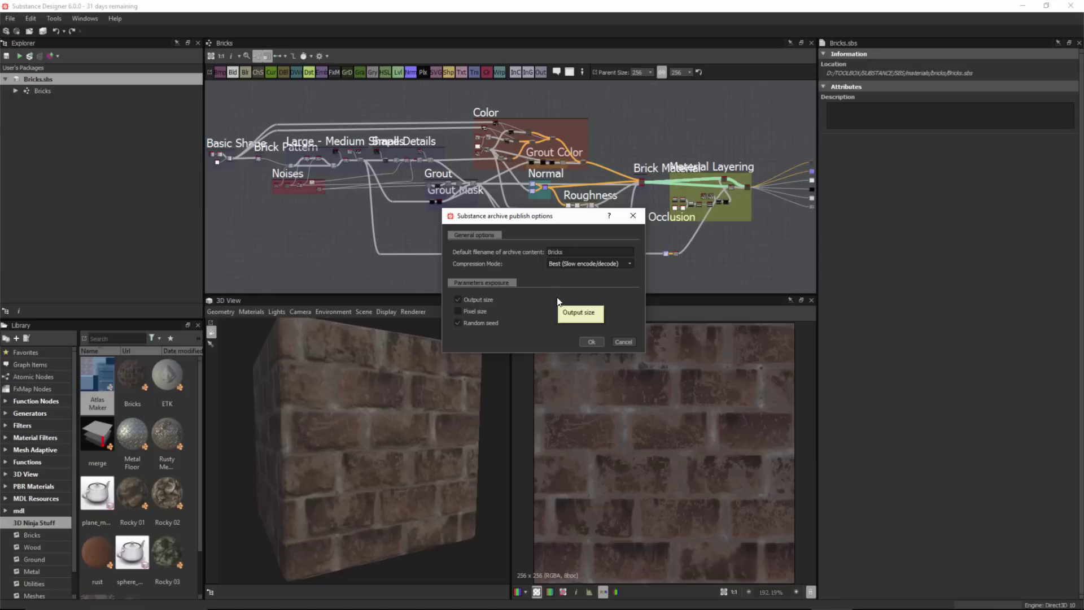
{"action": "key", "text": "Down"}
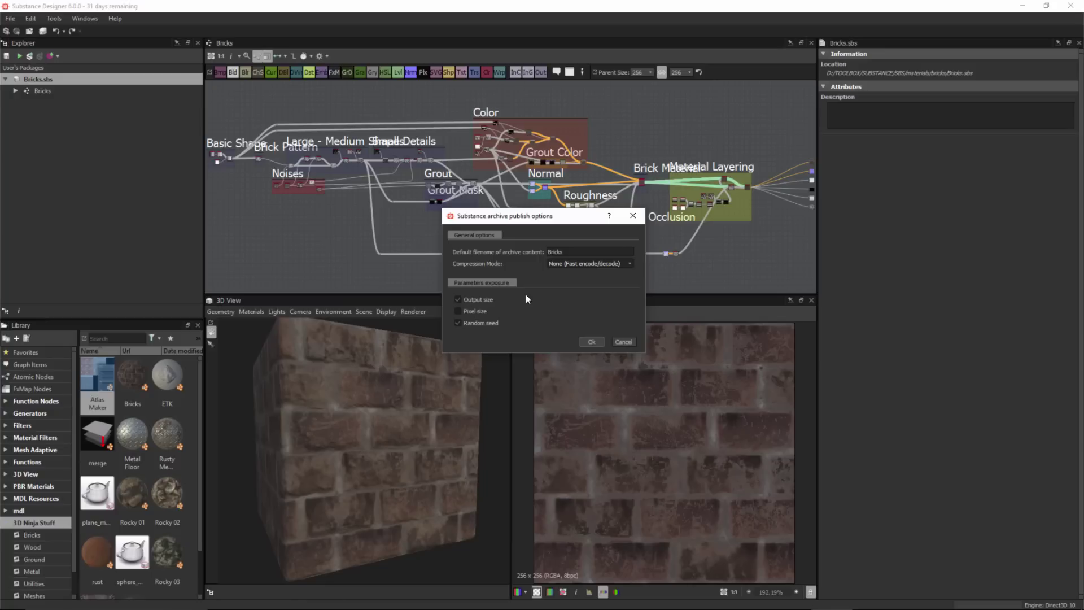
Step: Reselect the compression mode in the publish options and publish the Bricks archive
{"action": "left_click", "coordinate": [550, 264]}
{"action": "left_click", "coordinate": [571, 275]}
{"action": "left_click", "coordinate": [591, 341]}
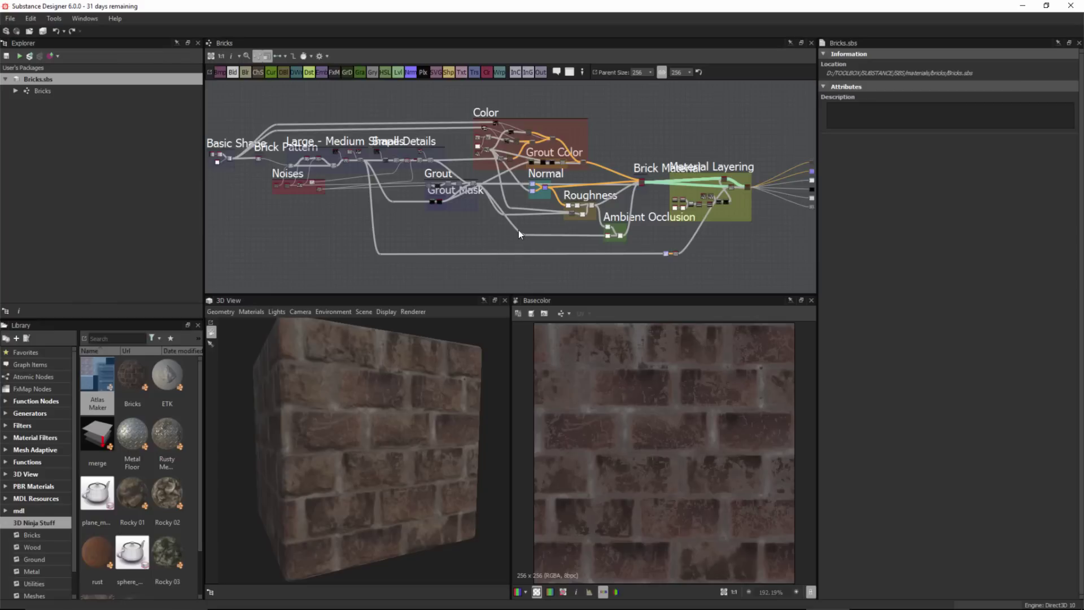
Step: Re-export the Bricks package's .sbsar file using the same settings as the previous export
{"action": "scroll", "coordinate": [519, 229], "scroll_direction": "down", "scroll_amount": 1}
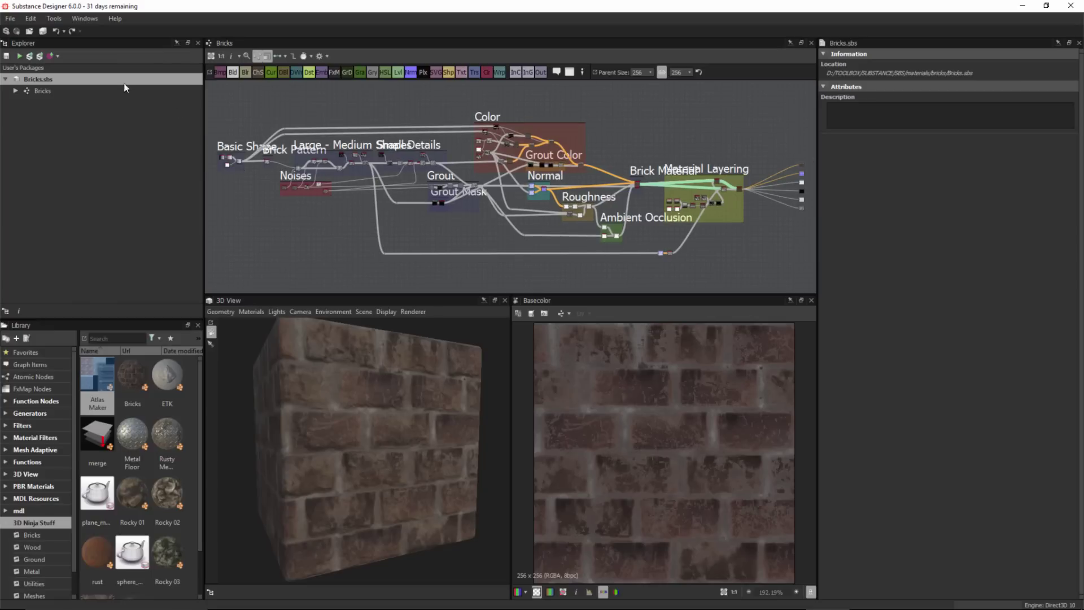
{"action": "right_click", "coordinate": [38, 77]}
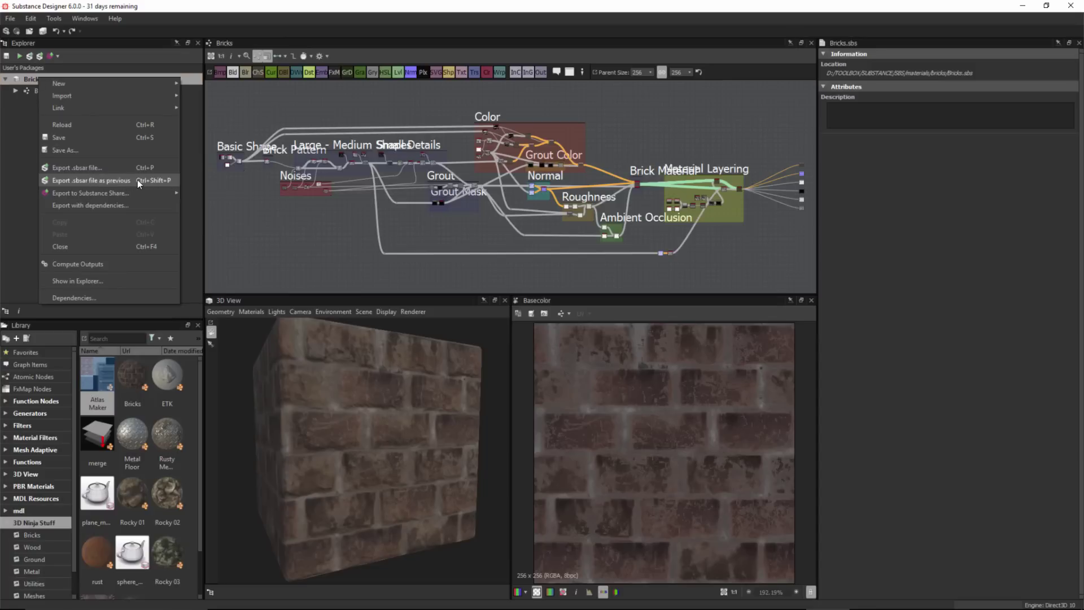
{"action": "left_click", "coordinate": [175, 184]}
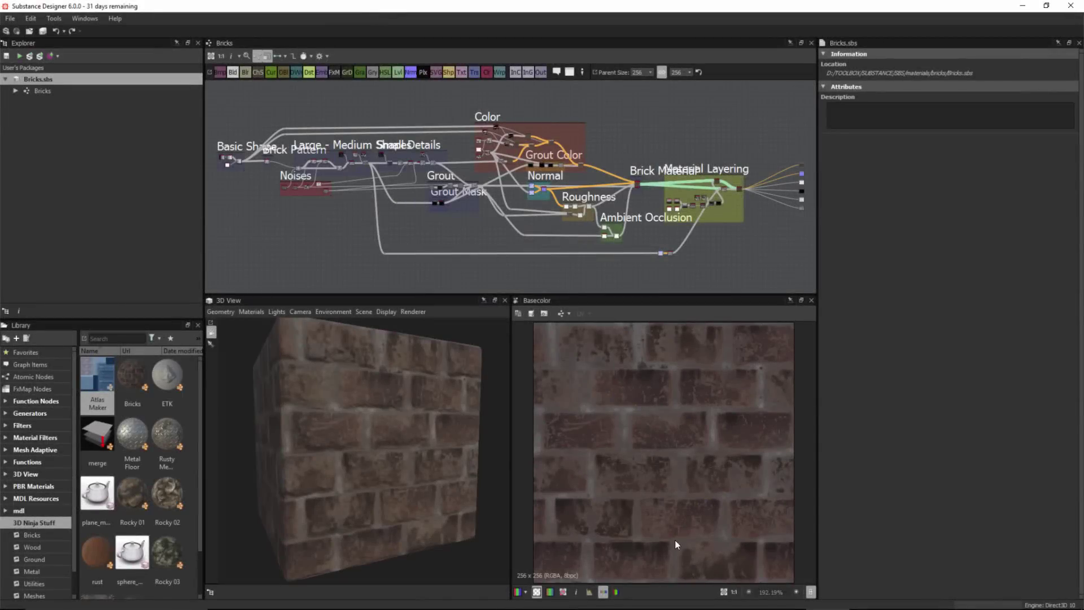
Step: Examine the Bricks base color texture up close in the 2D view, including its corner
{"action": "scroll", "coordinate": [702, 531], "scroll_direction": "up", "scroll_amount": 5}
{"action": "scroll", "coordinate": [618, 426], "scroll_direction": "up", "scroll_amount": 1}
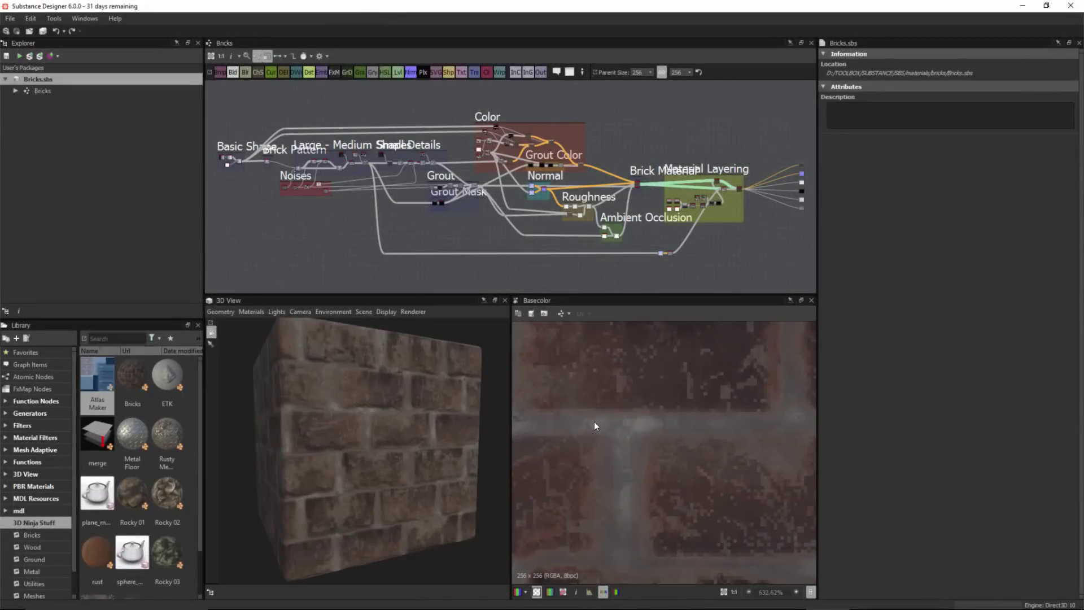
{"action": "middle_click_drag", "start_coordinate": [535, 344], "coordinate": [717, 484]}
{"action": "middle_click_drag", "start_coordinate": [571, 380], "coordinate": [628, 474]}
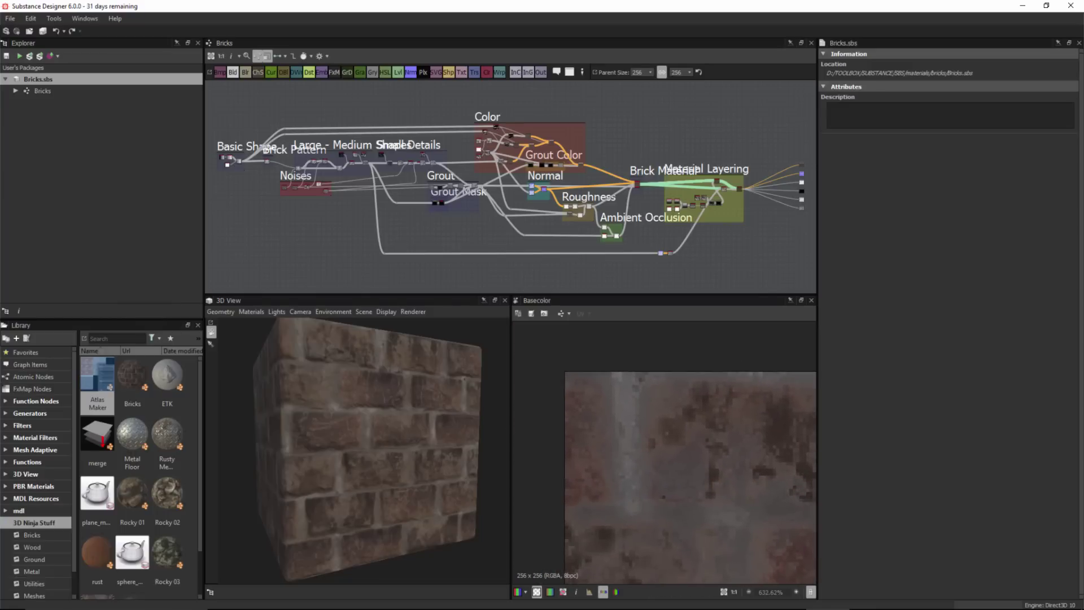
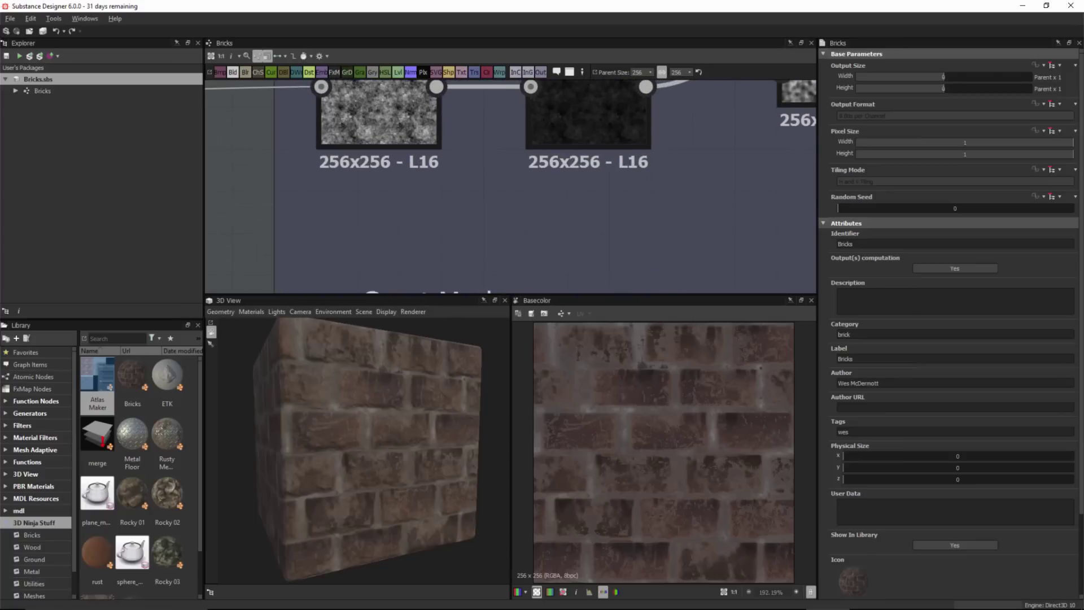
Step: Examine the Grout nodes in the graph and the brick cube in the 3D view, and reopen the Bricks graph
{"action": "scroll", "coordinate": [510, 187], "scroll_direction": "down", "scroll_amount": 5}
{"action": "middle_click_drag", "start_coordinate": [511, 187], "coordinate": [445, 161]}
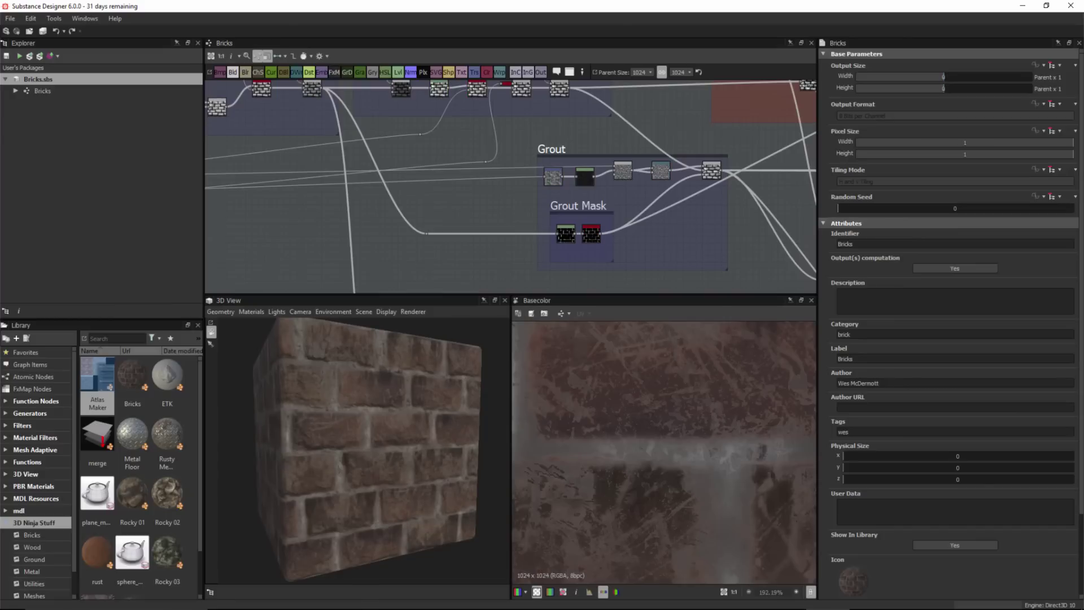
{"action": "left_click_drag", "start_coordinate": [362, 452], "coordinate": [395, 452], "text": "alt"}
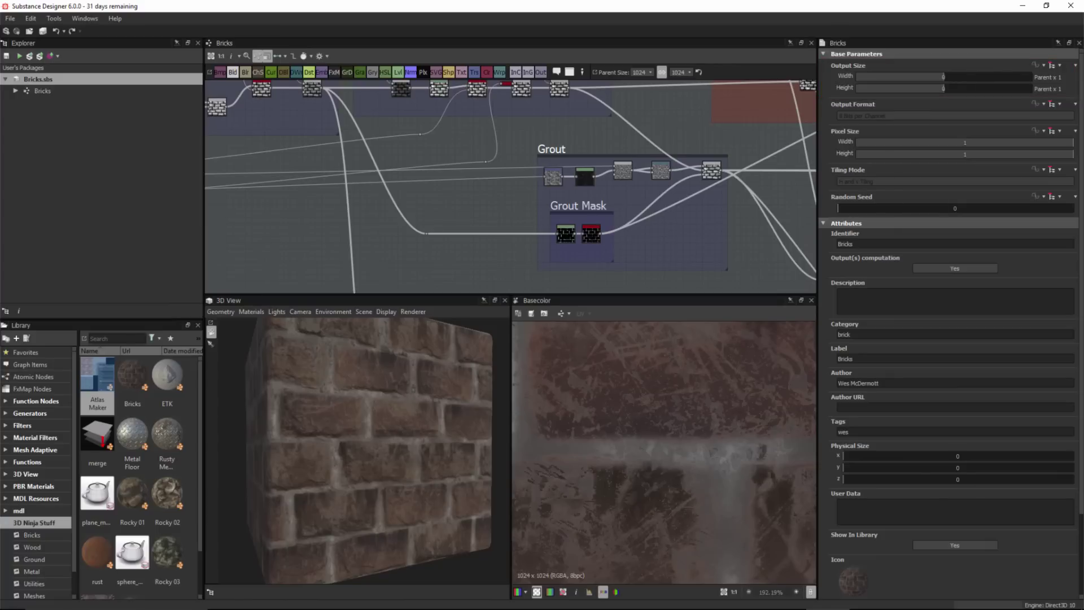
{"action": "double_click", "coordinate": [42, 90]}
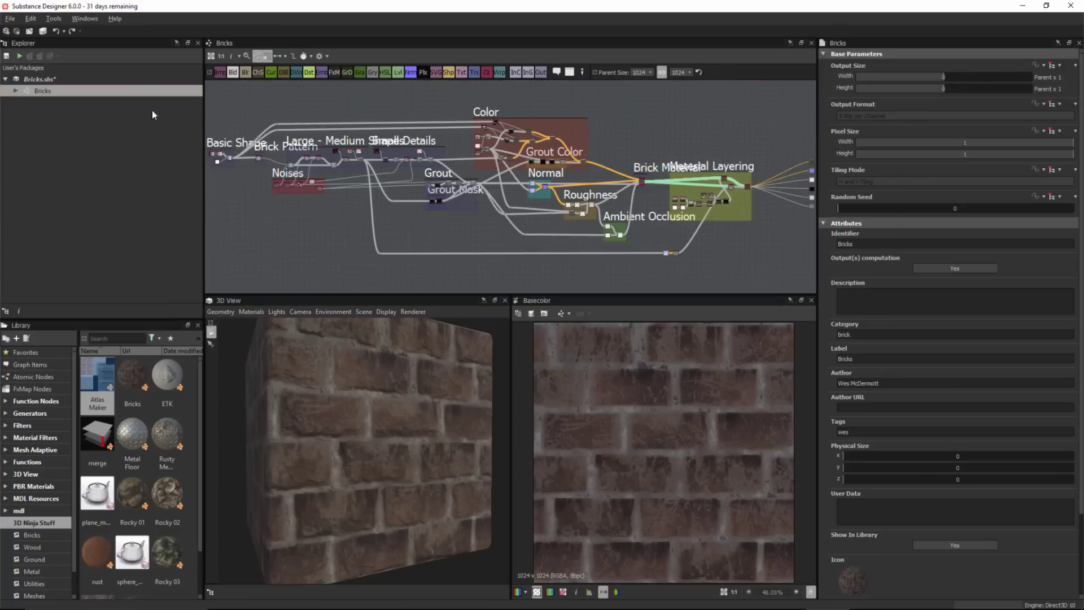
Step: Create a new graph from the Physically Based (Metallic/Roughness) template with size mode Relative To Parent
{"action": "left_click", "coordinate": [10, 18]}
{"action": "left_click", "coordinate": [16, 38]}
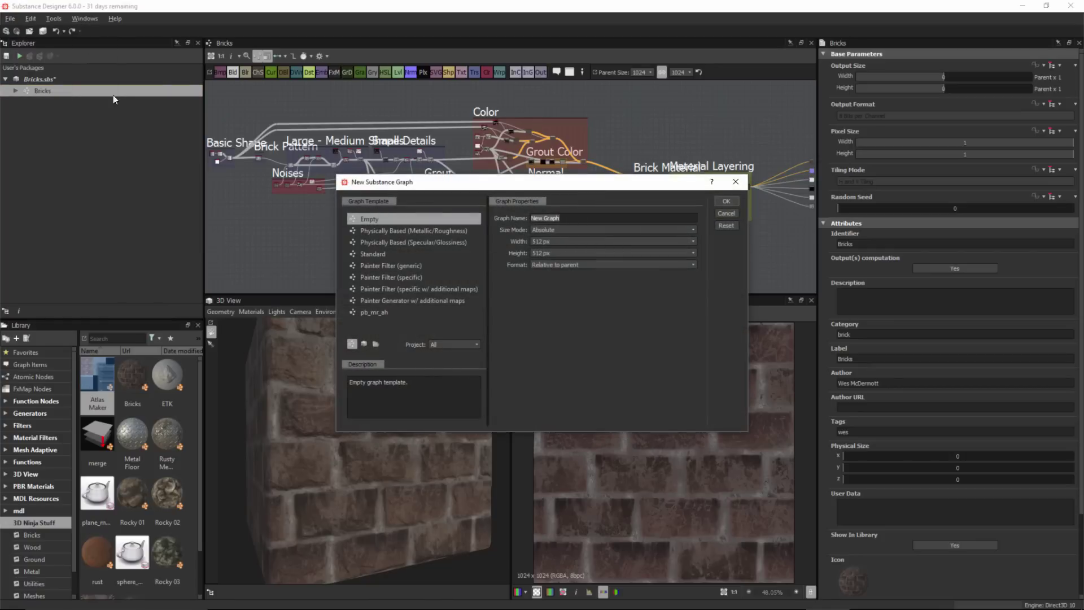
{"action": "left_click", "coordinate": [386, 231]}
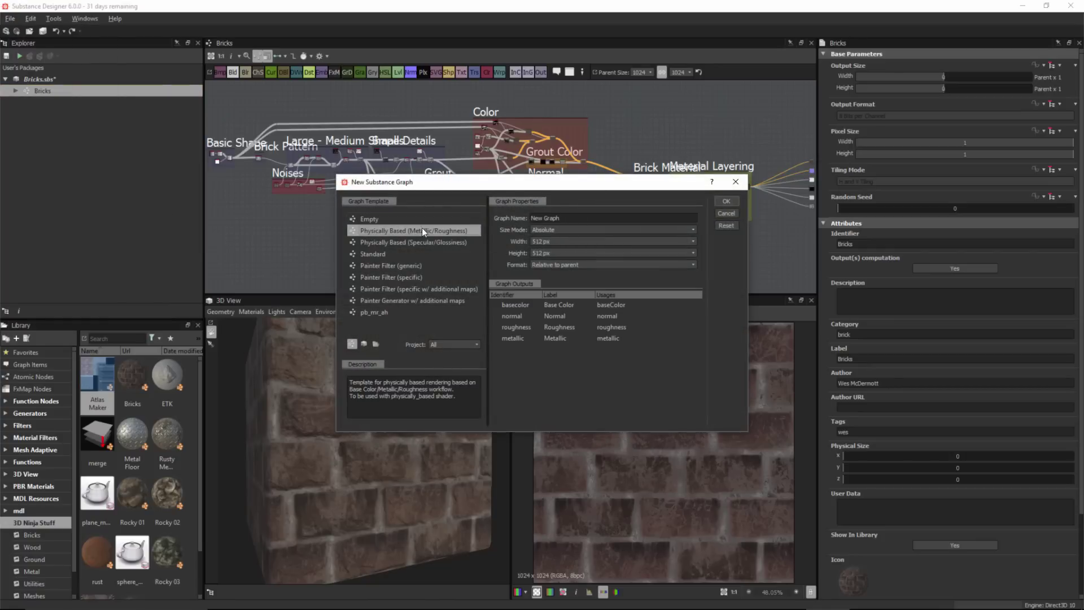
{"action": "left_click", "coordinate": [572, 228]}
{"action": "left_click", "coordinate": [574, 246]}
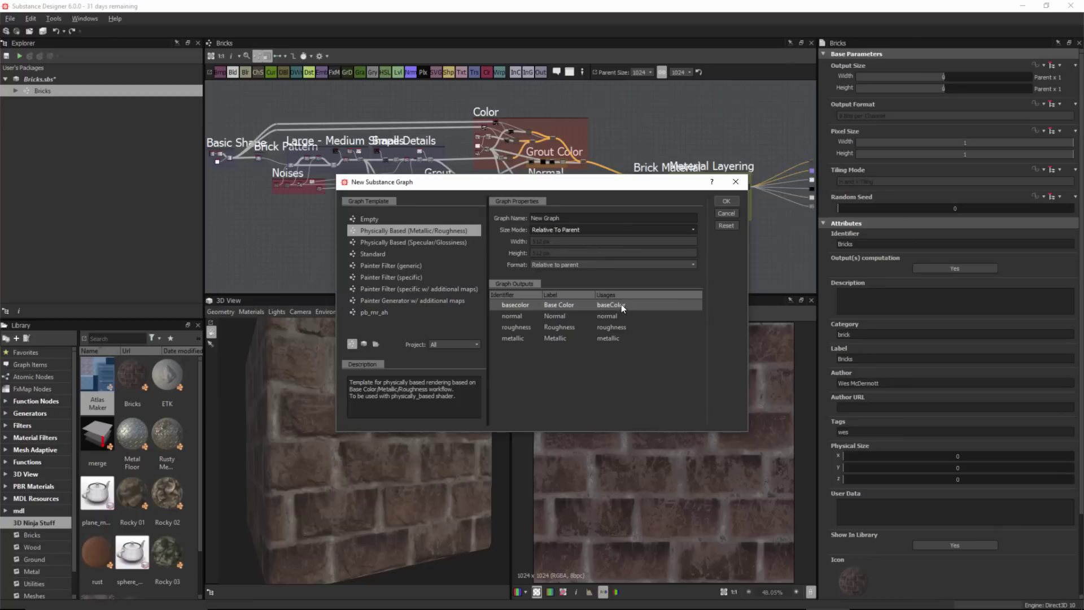
{"action": "left_click", "coordinate": [729, 202]}
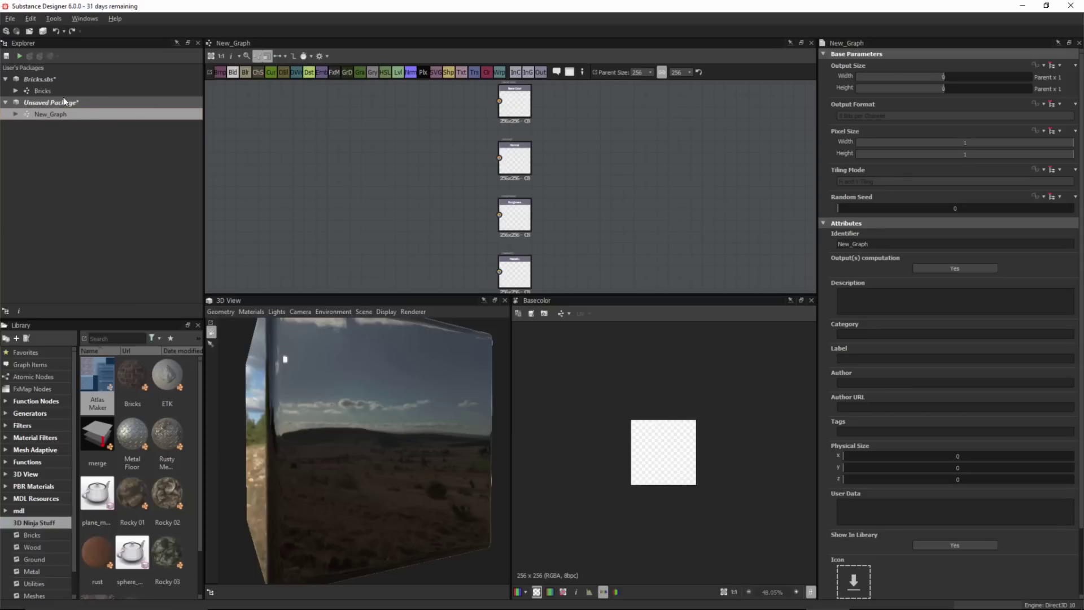
Step: Insert the Bricks graph as a node into New_Graph and look closely at its Material output
{"action": "left_click_drag", "start_coordinate": [42, 90], "coordinate": [344, 164]}
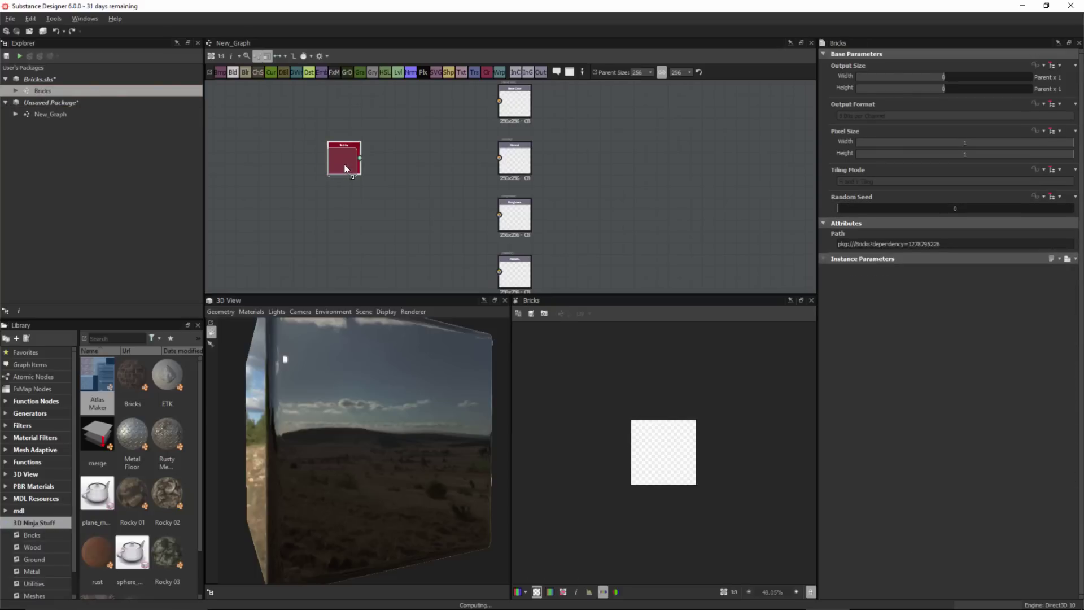
{"action": "scroll", "coordinate": [361, 181], "scroll_direction": "up", "scroll_amount": 5}
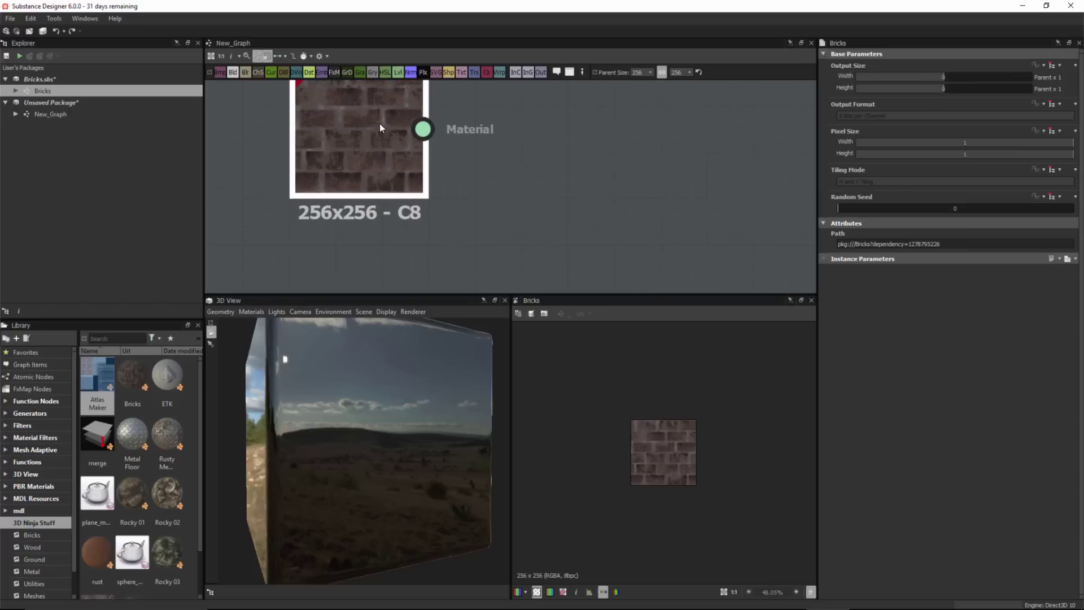
{"action": "scroll", "coordinate": [367, 125], "scroll_direction": "up", "scroll_amount": 1}
{"action": "left_click", "coordinate": [682, 156]}
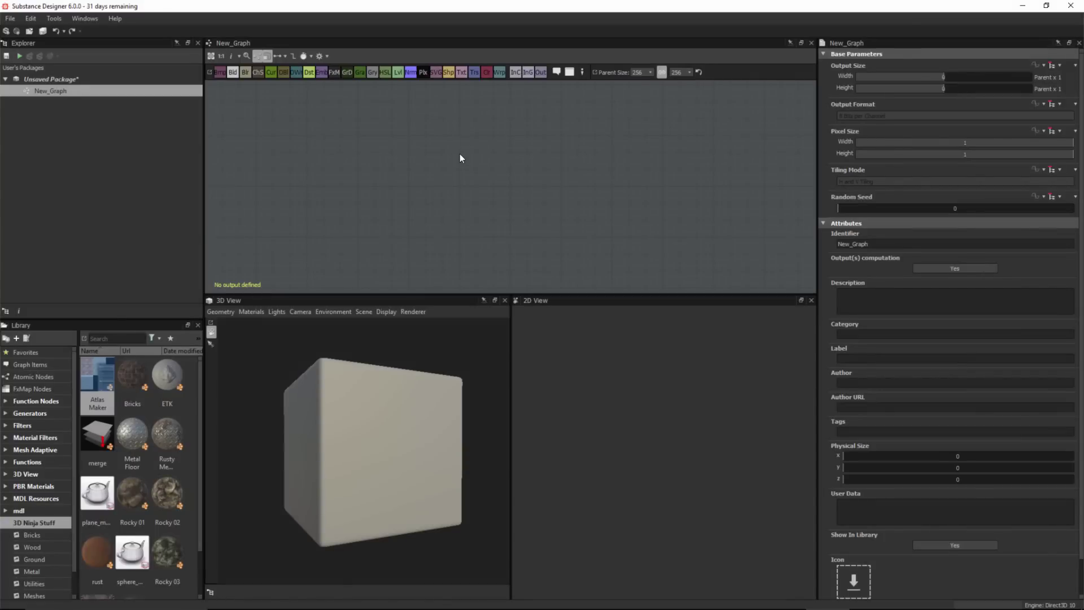
Step: Add a Gradient Map node to the empty New_Graph and open its Gradient Editor
{"action": "key", "text": "space"}
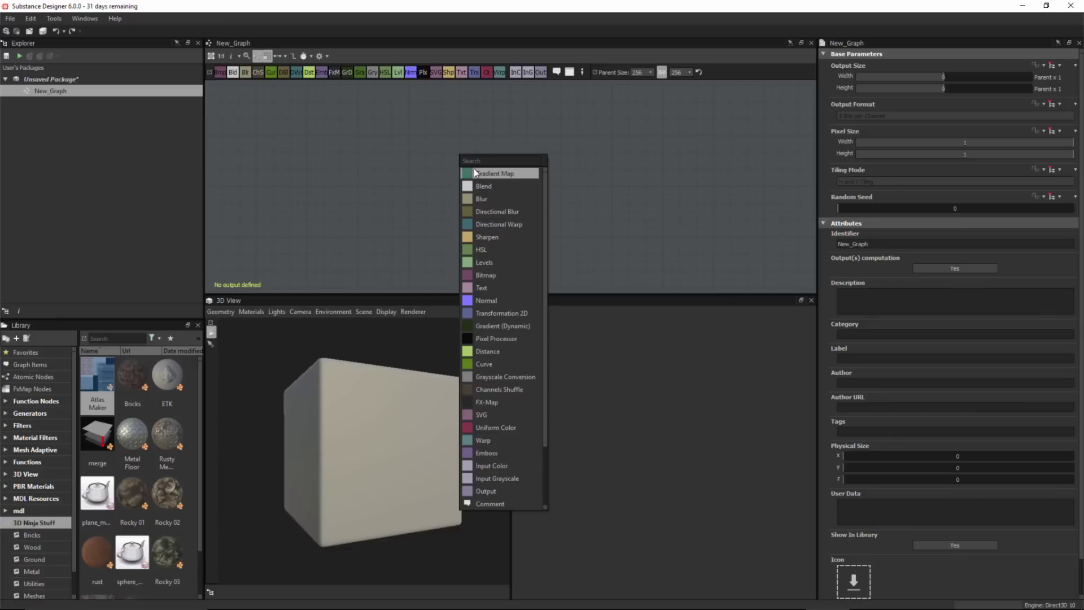
{"action": "left_click", "coordinate": [490, 174]}
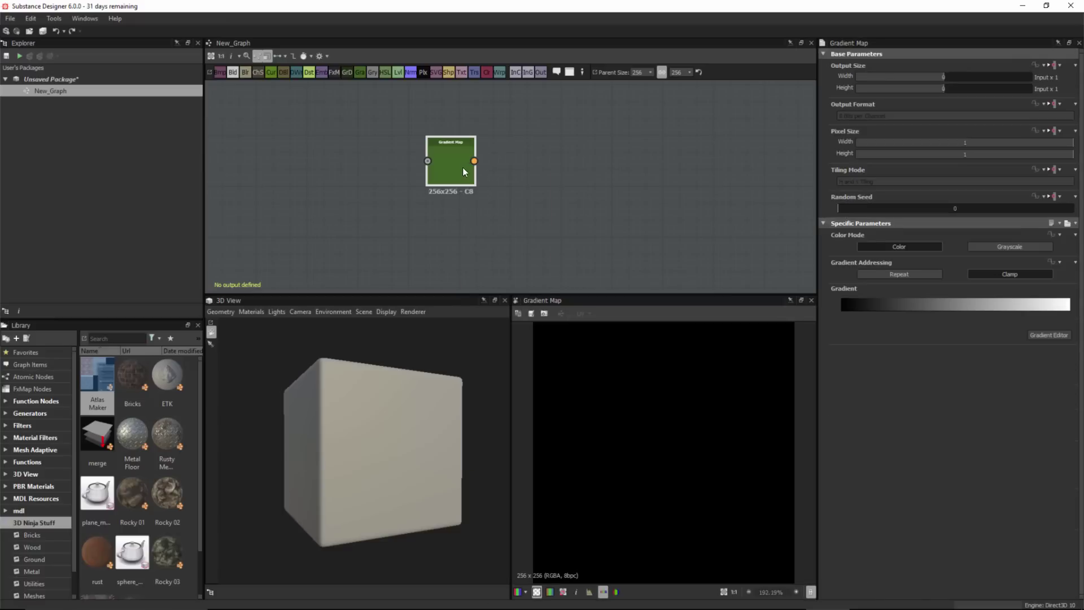
{"action": "left_click", "coordinate": [1045, 335]}
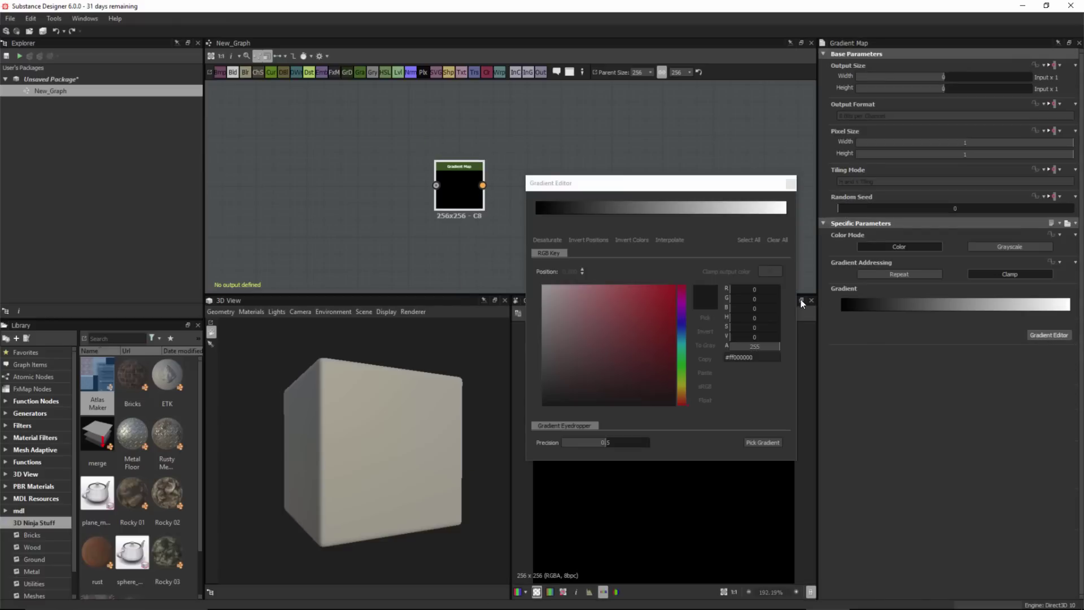
{"action": "left_click_drag", "start_coordinate": [657, 177], "coordinate": [676, 168]}
Step: Add four keys along the gradient and recolor the three middle ones together to red (#ffff0000)
{"action": "left_click", "coordinate": [586, 205]}
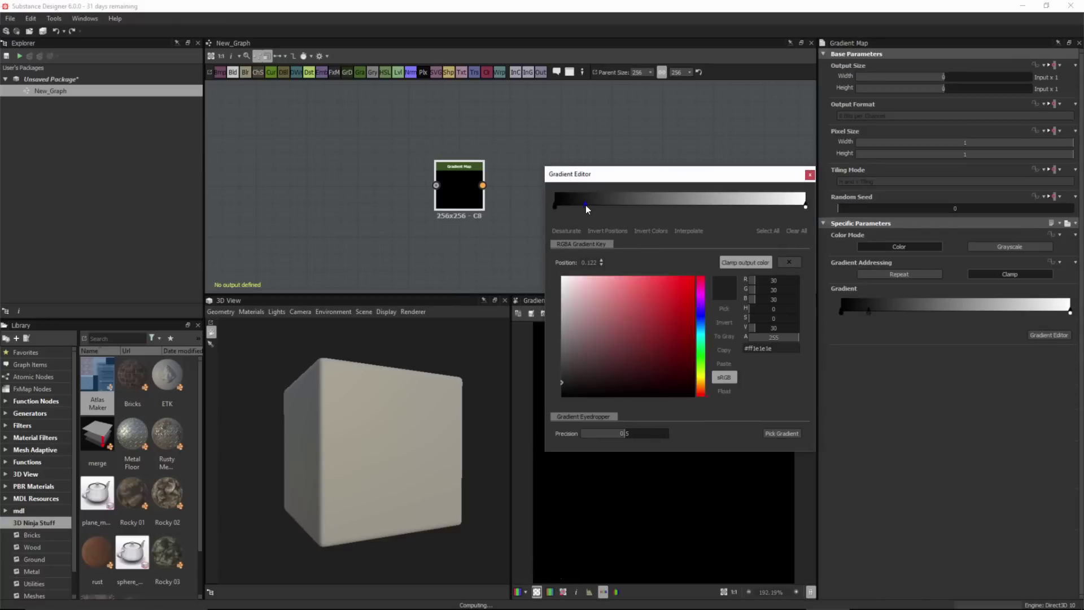
{"action": "left_click", "coordinate": [676, 206]}
{"action": "left_click", "coordinate": [720, 207]}
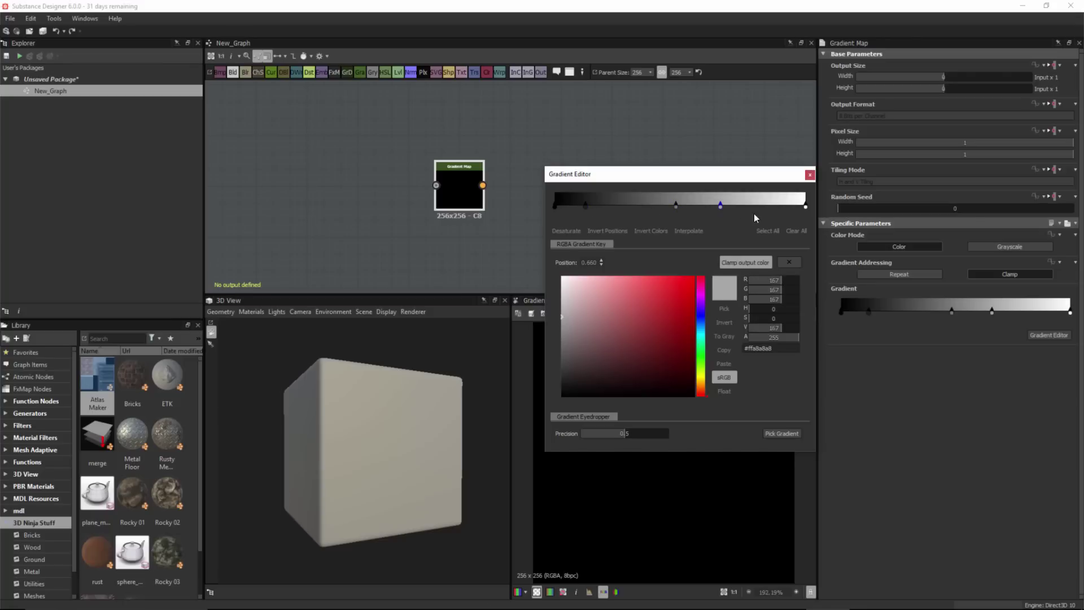
{"action": "left_click", "coordinate": [639, 207]}
{"action": "left_click_drag", "start_coordinate": [623, 213], "coordinate": [676, 212]}
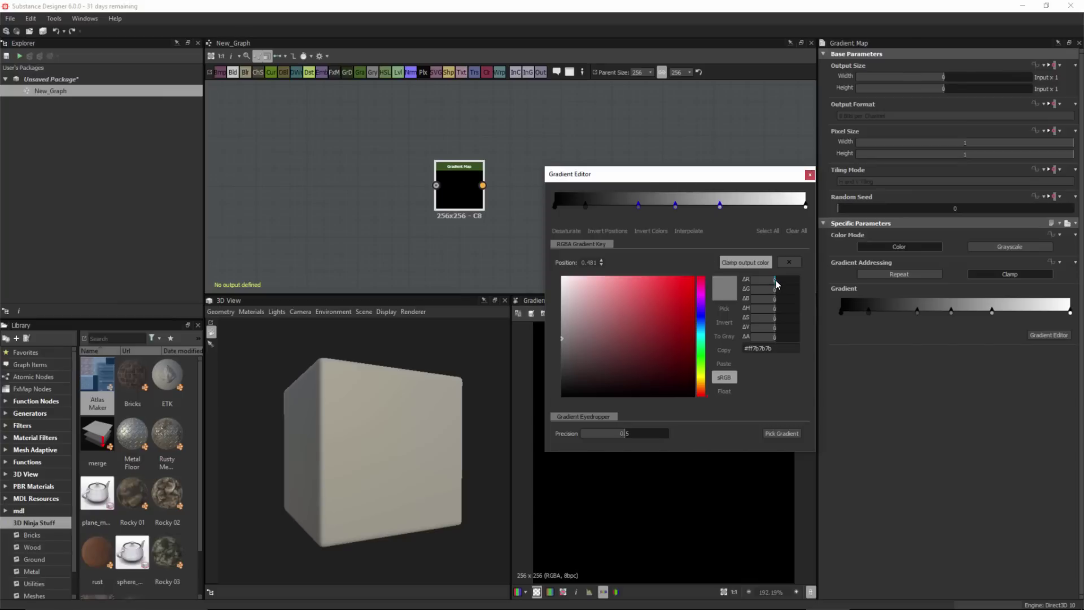
{"action": "left_click_drag", "start_coordinate": [776, 284], "coordinate": [718, 298]}
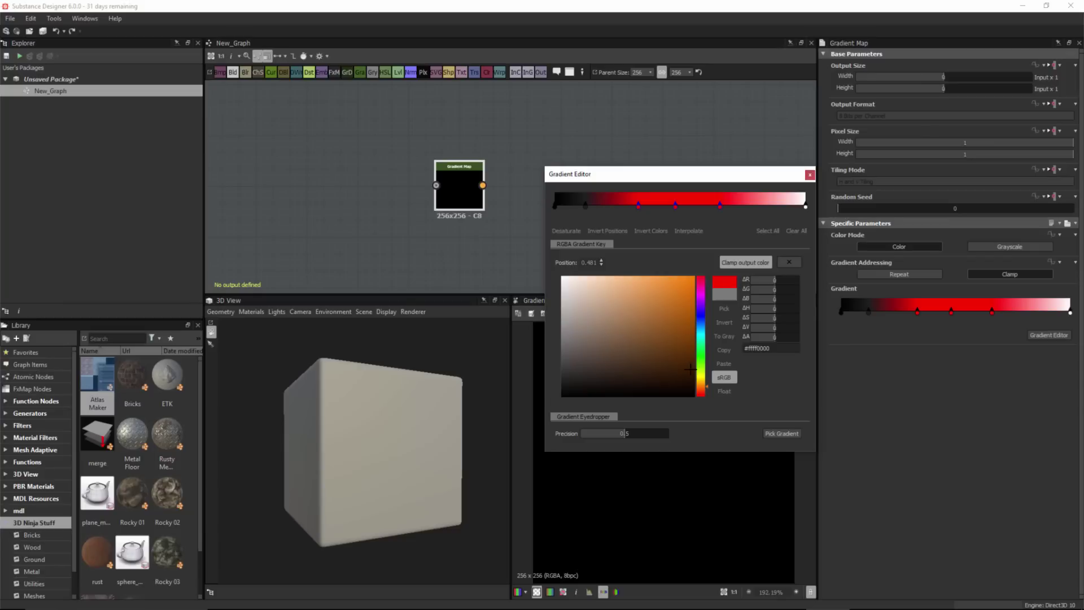
Step: Pick a new gradient for the Gradient Map by sampling colors across the Rocky 02 library thumbnail
{"action": "left_click", "coordinate": [774, 433]}
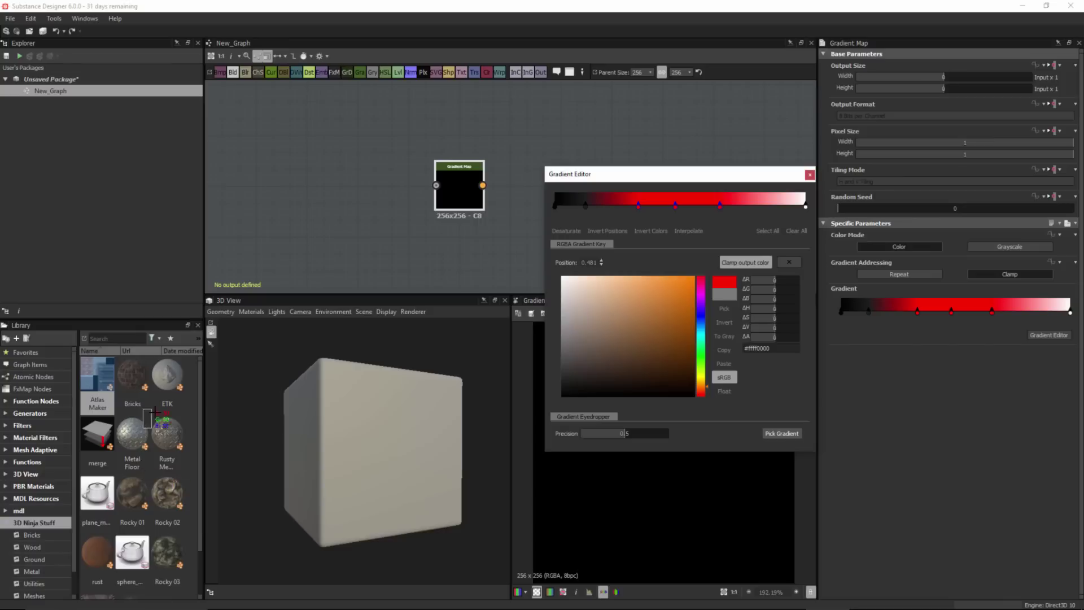
{"action": "mouse_move", "coordinate": [177, 482]}
{"action": "left_mouse_down"}
{"action": "mouse_move", "coordinate": [186, 497]}
{"action": "mouse_move", "coordinate": [173, 518]}
{"action": "mouse_move", "coordinate": [165, 503]}
{"action": "left_mouse_up"}
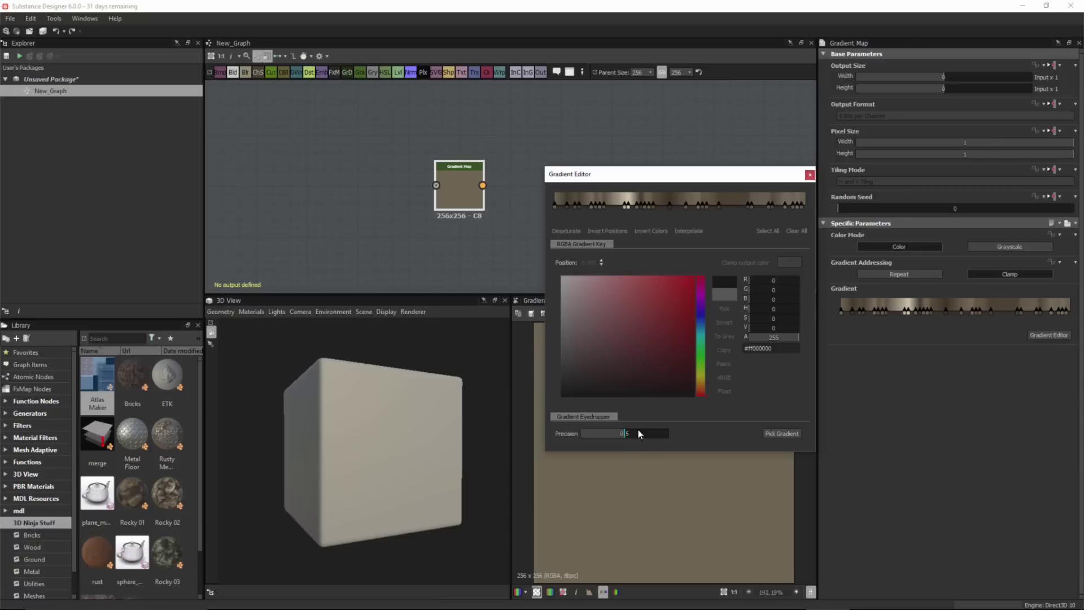
Step: Lower the Gradient Eyedropper's precision in the Gradient Editor
{"action": "left_click_drag", "start_coordinate": [619, 439], "coordinate": [581, 436]}
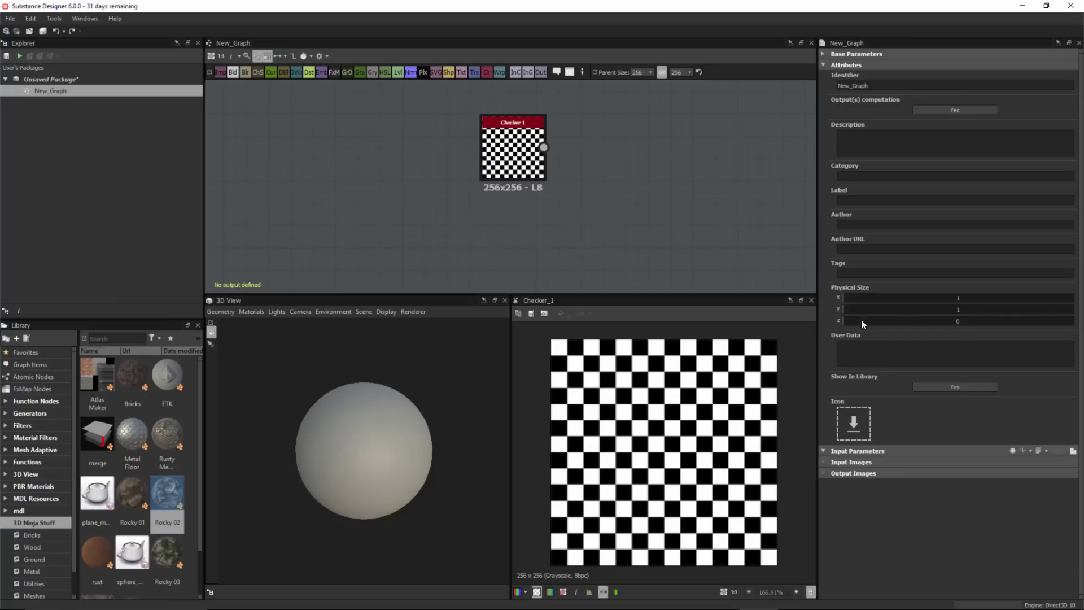
Step: Set New_Graph's physical size to 12 in X and 24 in Y, and display the checker texture in the 2D view with that physical ratio
{"action": "double_click", "coordinate": [963, 302]}
{"action": "type", "text": "12"}
{"action": "key", "text": "Tab"}
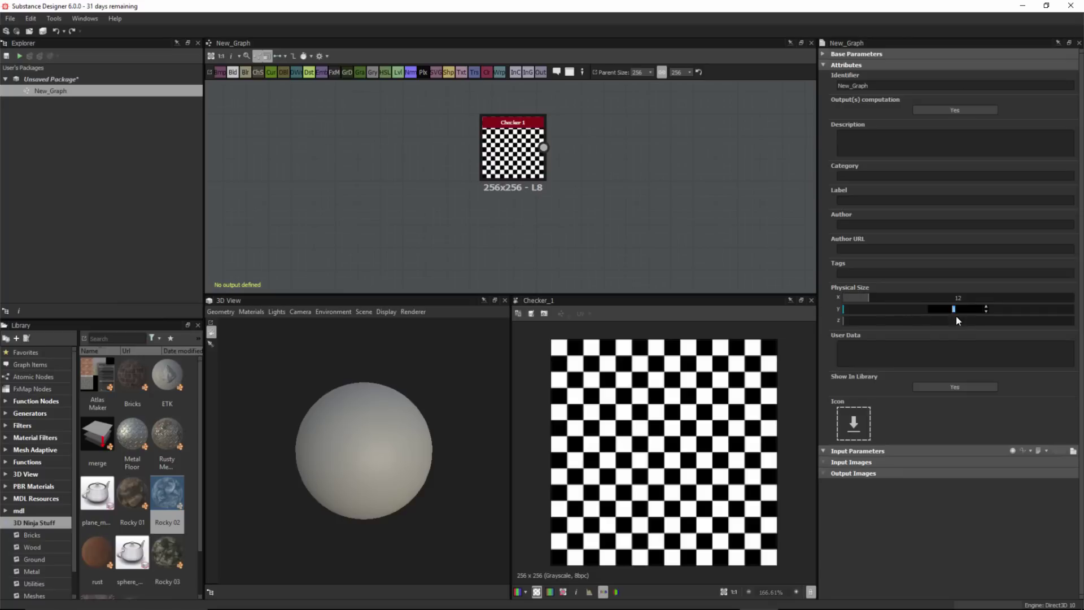
{"action": "type", "text": "24"}
{"action": "key", "text": "Return"}
{"action": "left_click", "coordinate": [563, 592]}
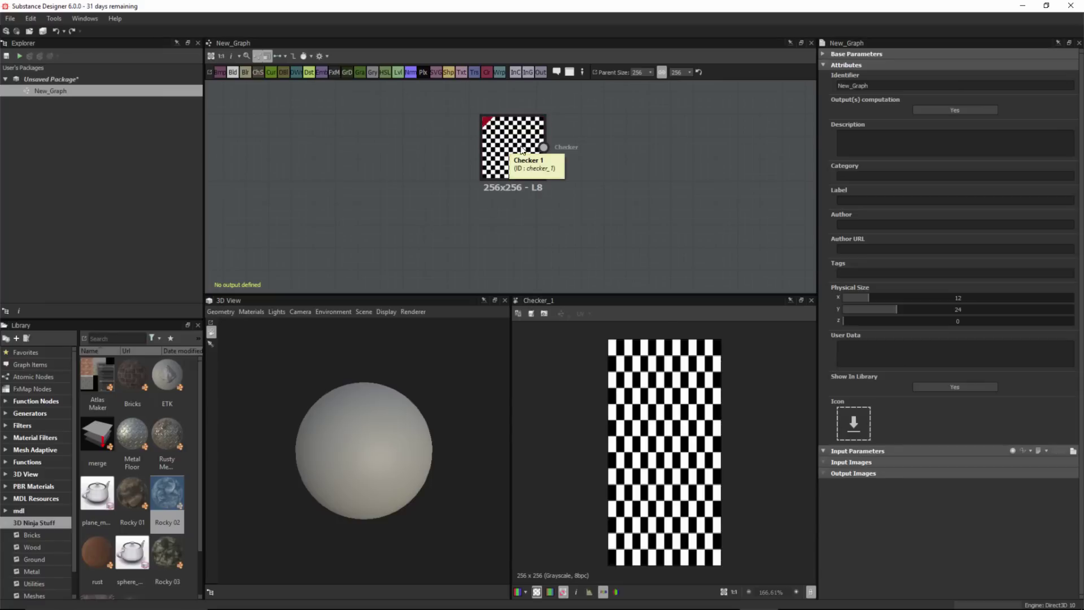
Step: Apply the Checker 1 output to the 3D view sphere as Base Color/Diffuse
{"action": "left_click_drag", "start_coordinate": [510, 151], "coordinate": [383, 418]}
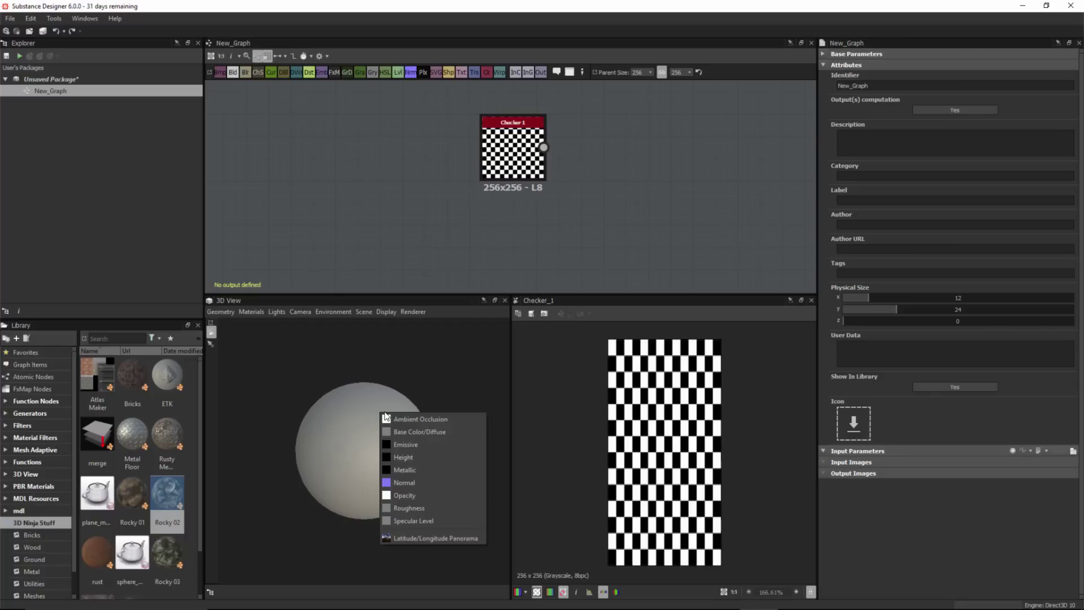
{"action": "left_click", "coordinate": [408, 431]}
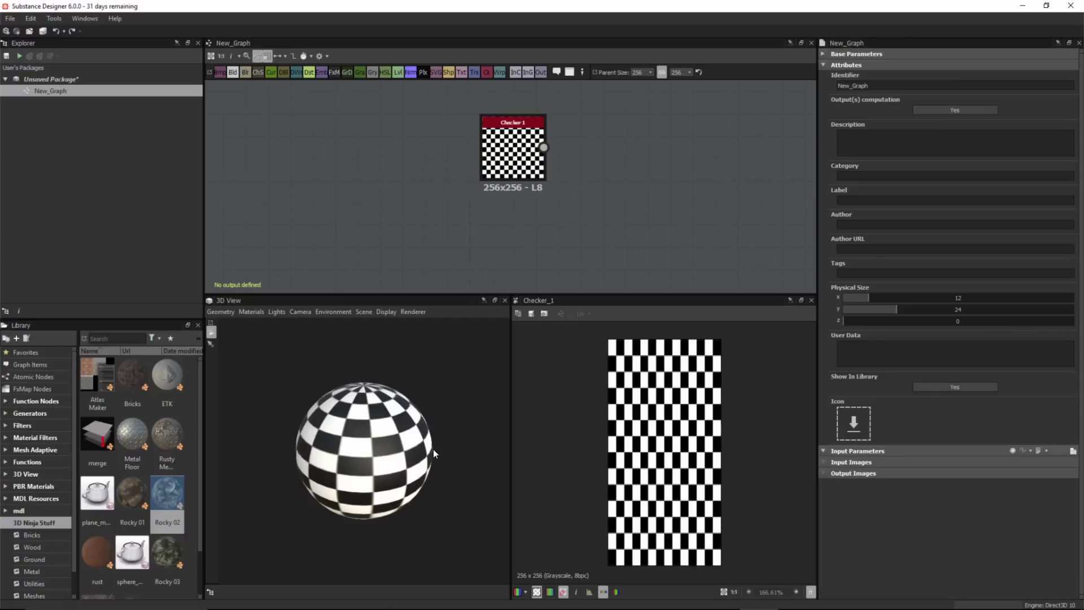
{"action": "scroll", "coordinate": [444, 519], "scroll_direction": "up", "scroll_amount": 3}
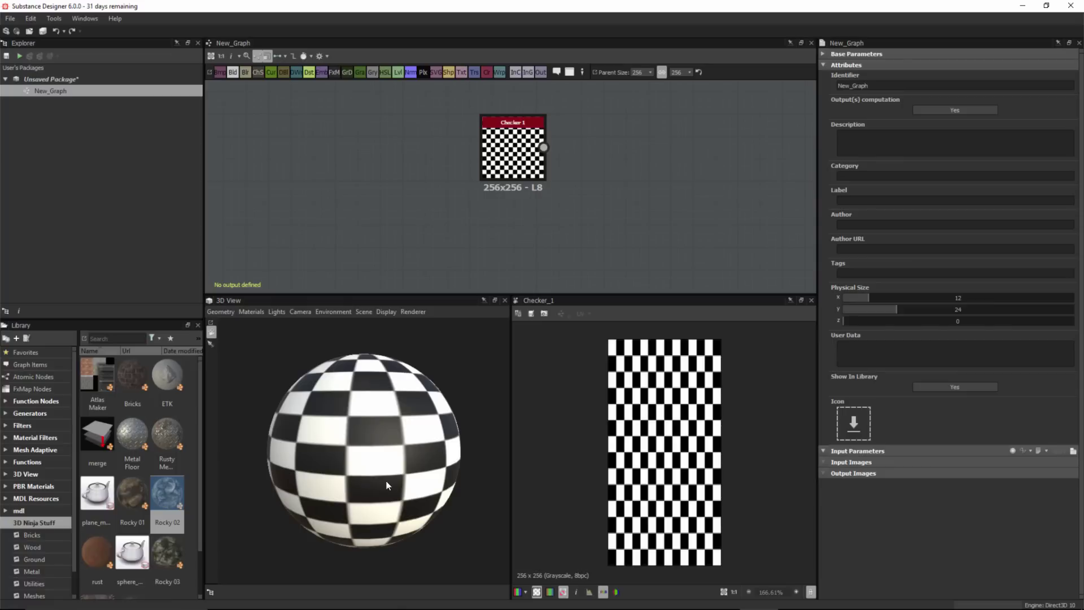
Step: Open the Default material's settings for the 3D view and turn on UV Scale Enabled
{"action": "left_click", "coordinate": [252, 313]}
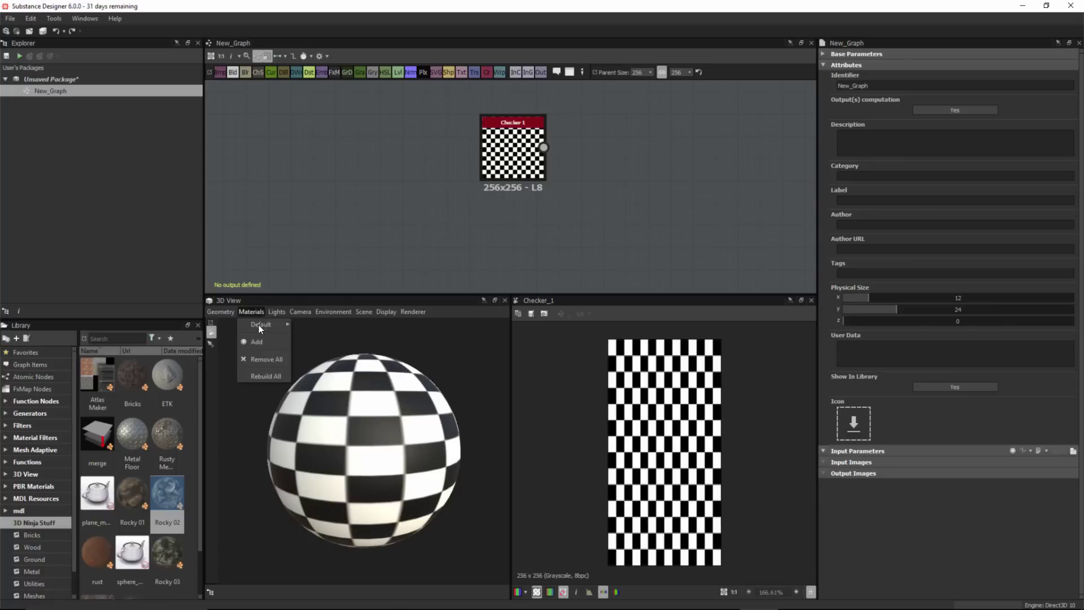
{"action": "mouse_move", "coordinate": [259, 324]}
{"action": "left_click", "coordinate": [324, 324]}
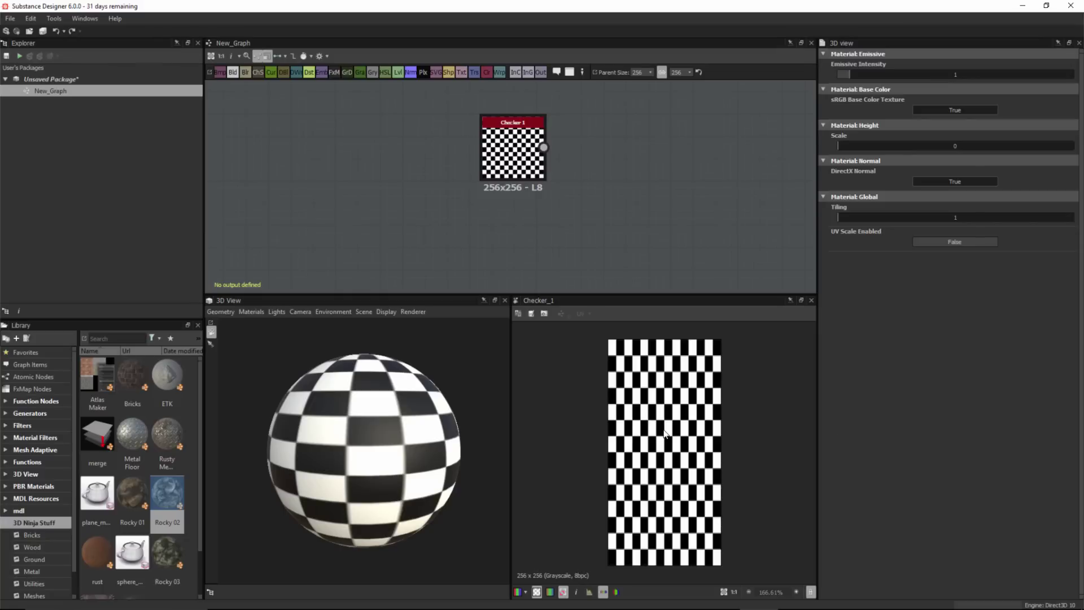
{"action": "left_click", "coordinate": [932, 243]}
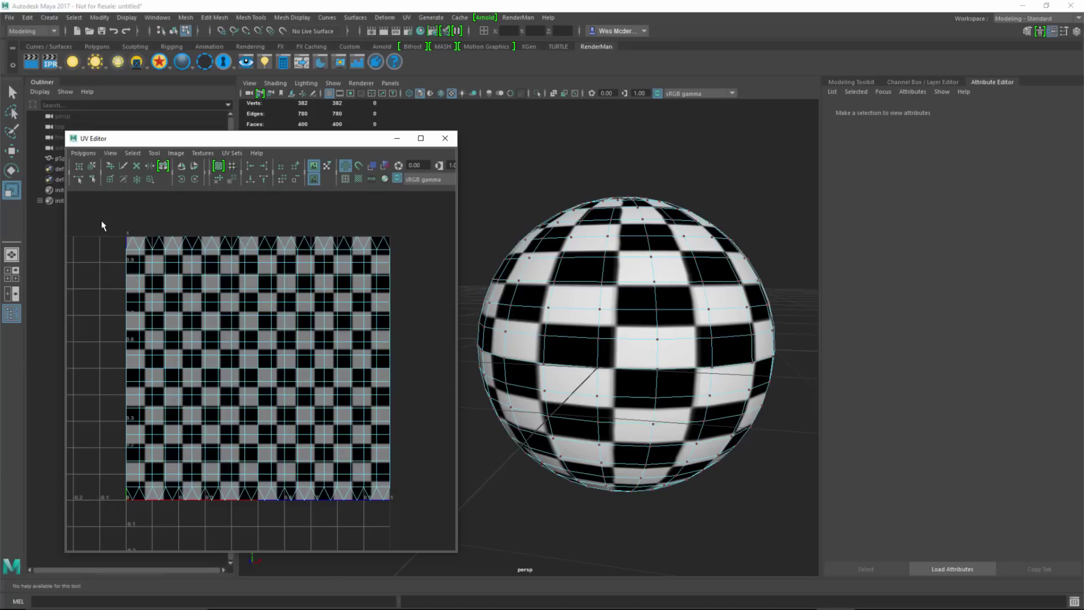
Step: In Maya's UV Editor, select all of the checkered sphere's UVs and stretch them horizontally to about twice their width
{"action": "left_click_drag", "start_coordinate": [103, 221], "coordinate": [438, 511]}
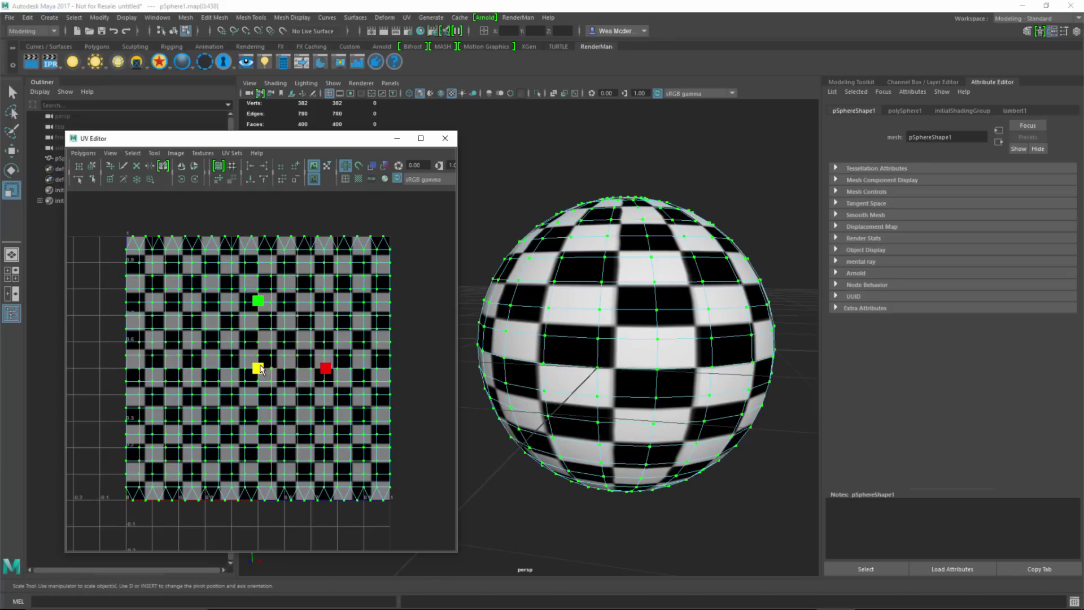
{"action": "left_click_drag", "start_coordinate": [328, 371], "coordinate": [382, 371]}
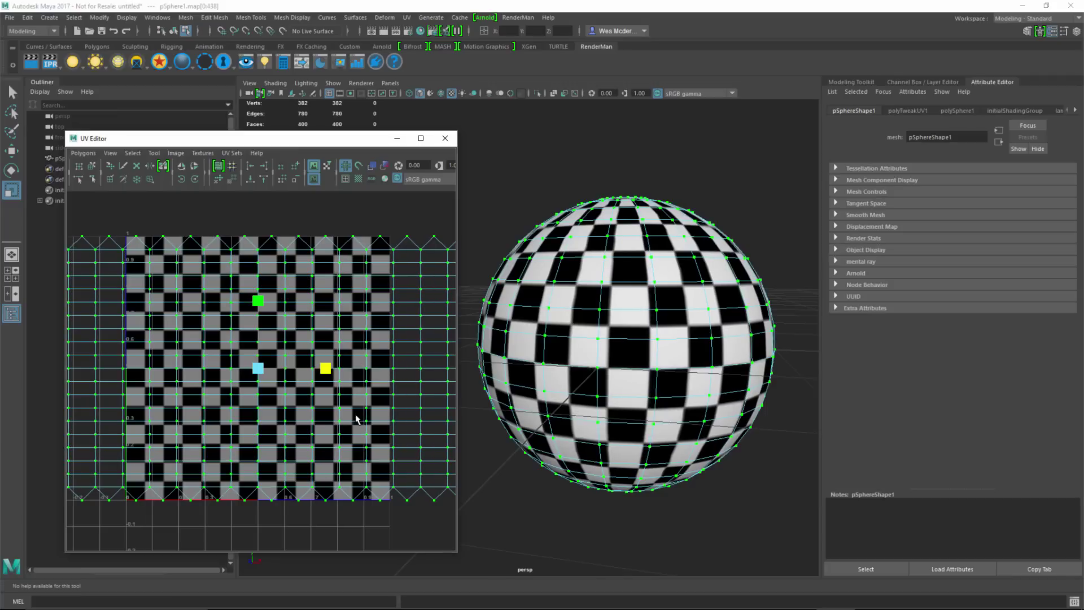
{"action": "right_click_drag", "start_coordinate": [356, 417], "coordinate": [201, 389], "text": "alt"}
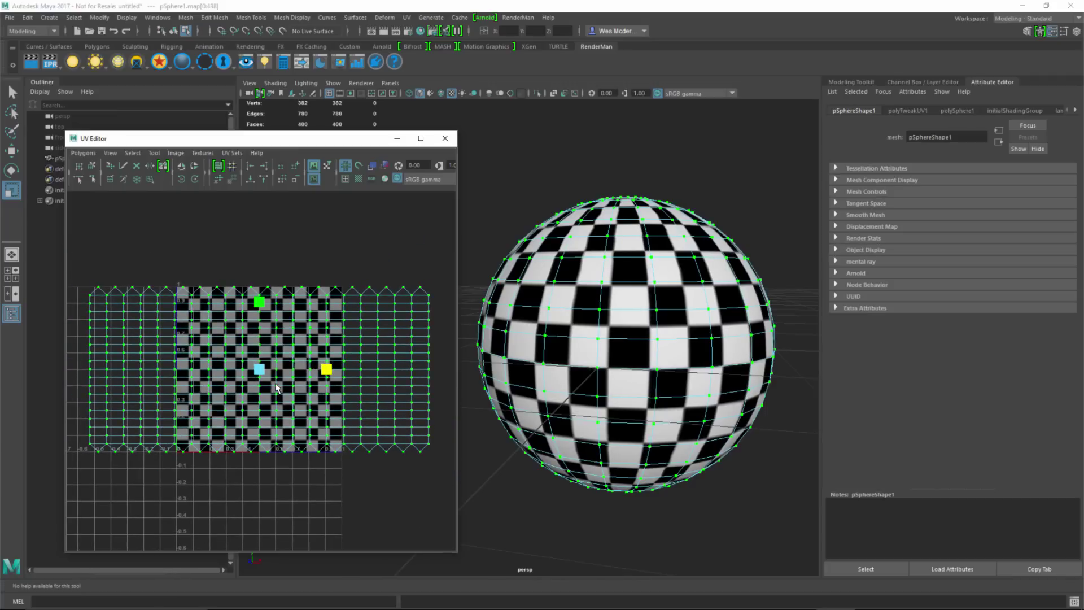